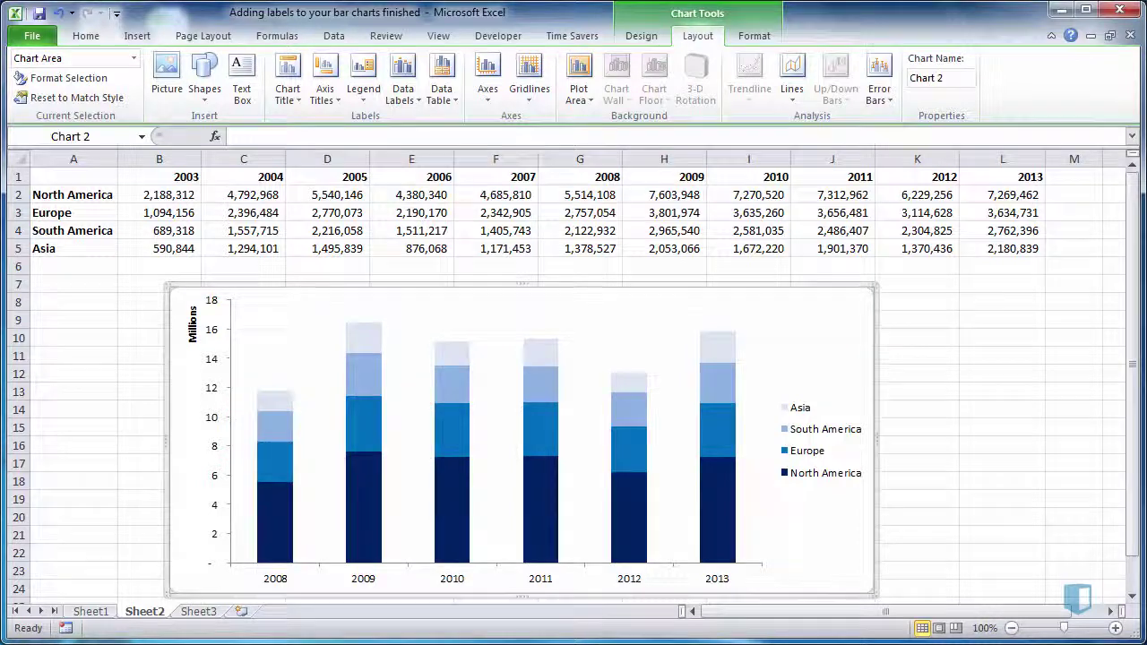
# Add data labels to the North America bars and set their font colour to white
pyautogui.click(445, 520)
pyautogui.rightClick(445, 521)
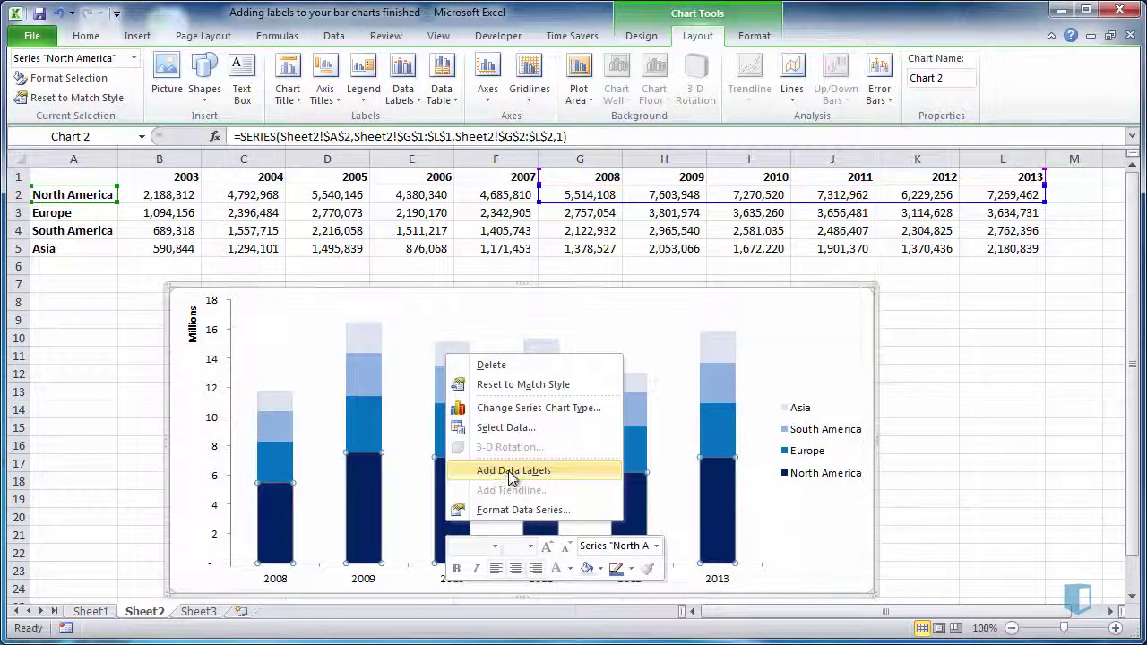
pyautogui.click(508, 470)
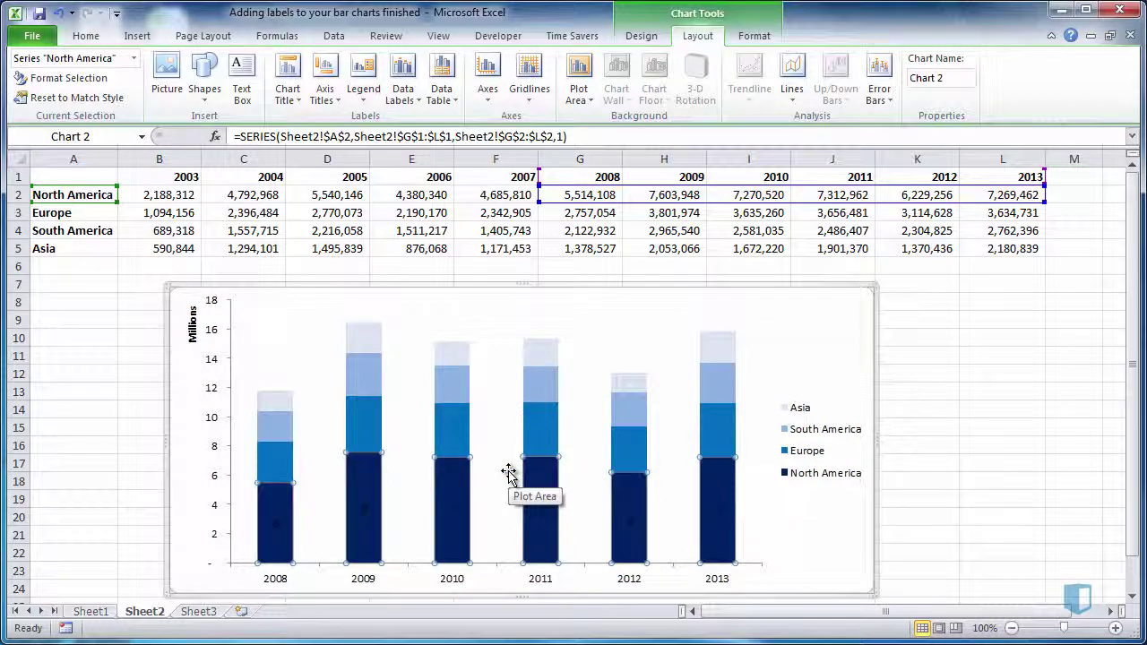
pyautogui.click(452, 512)
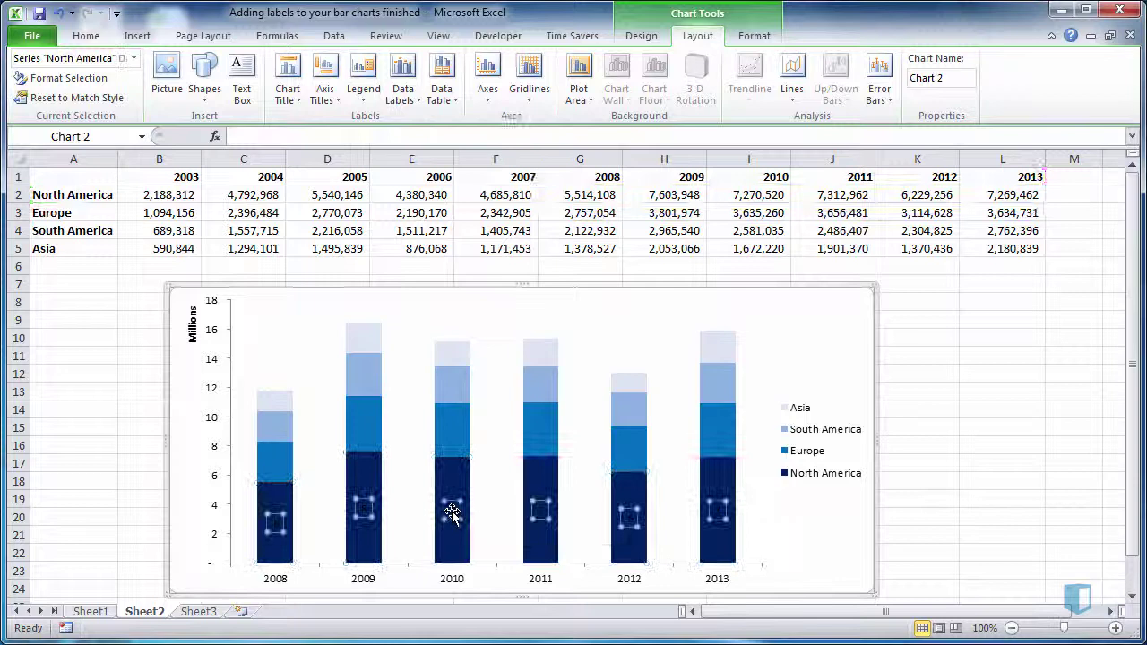
pyautogui.click(86, 36)
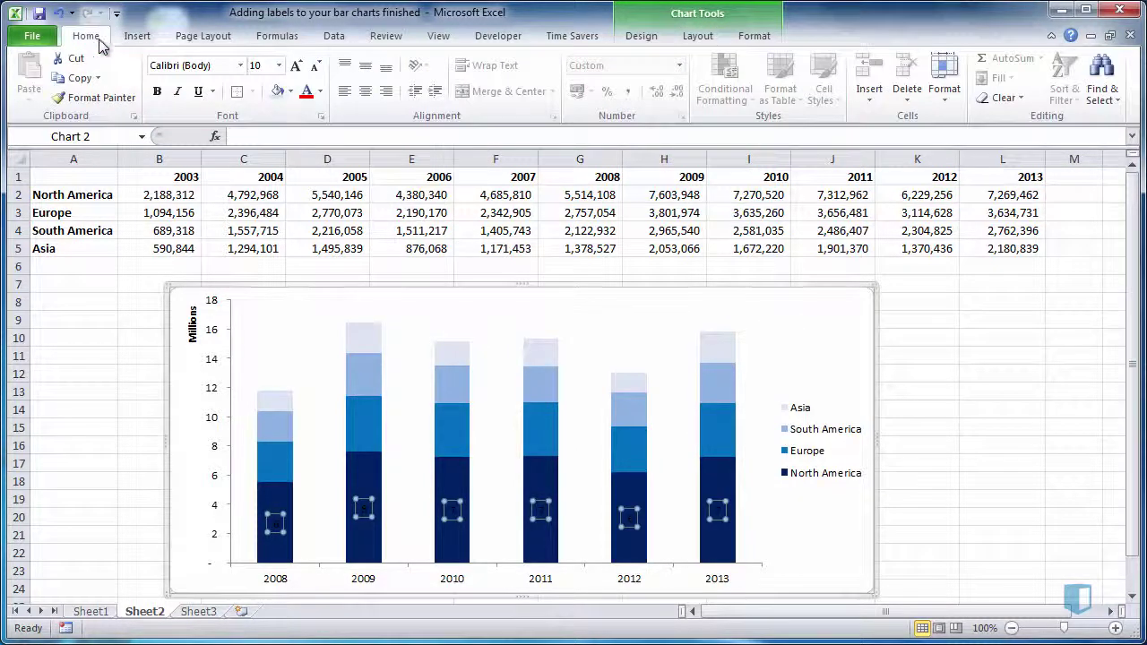
pyautogui.click(320, 90)
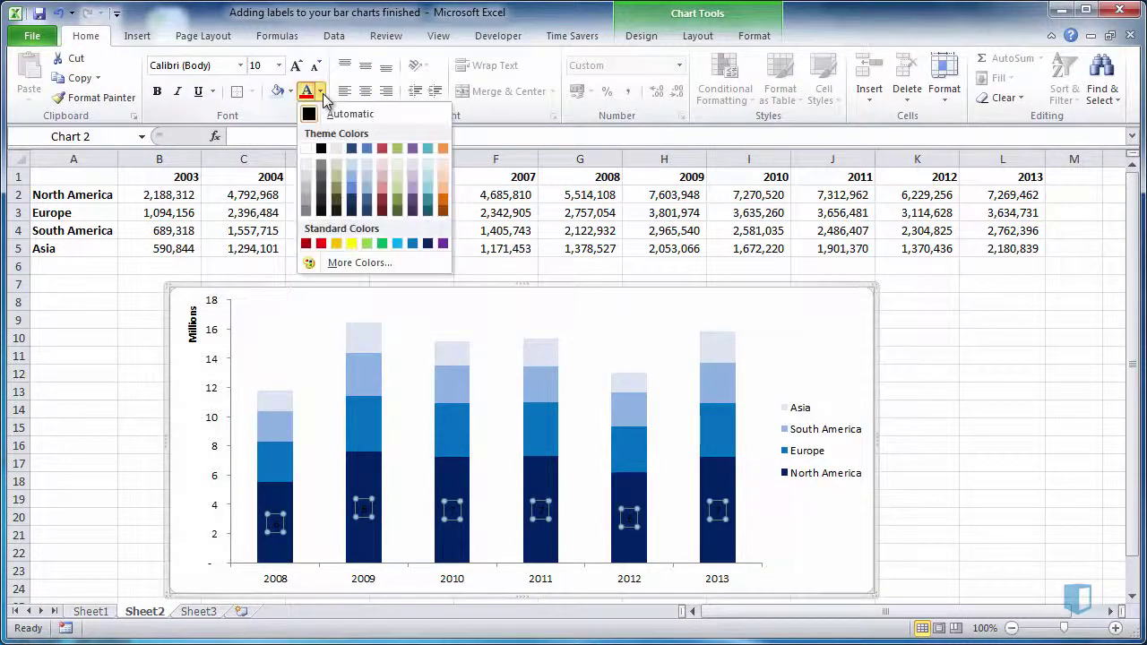
pyautogui.click(306, 149)
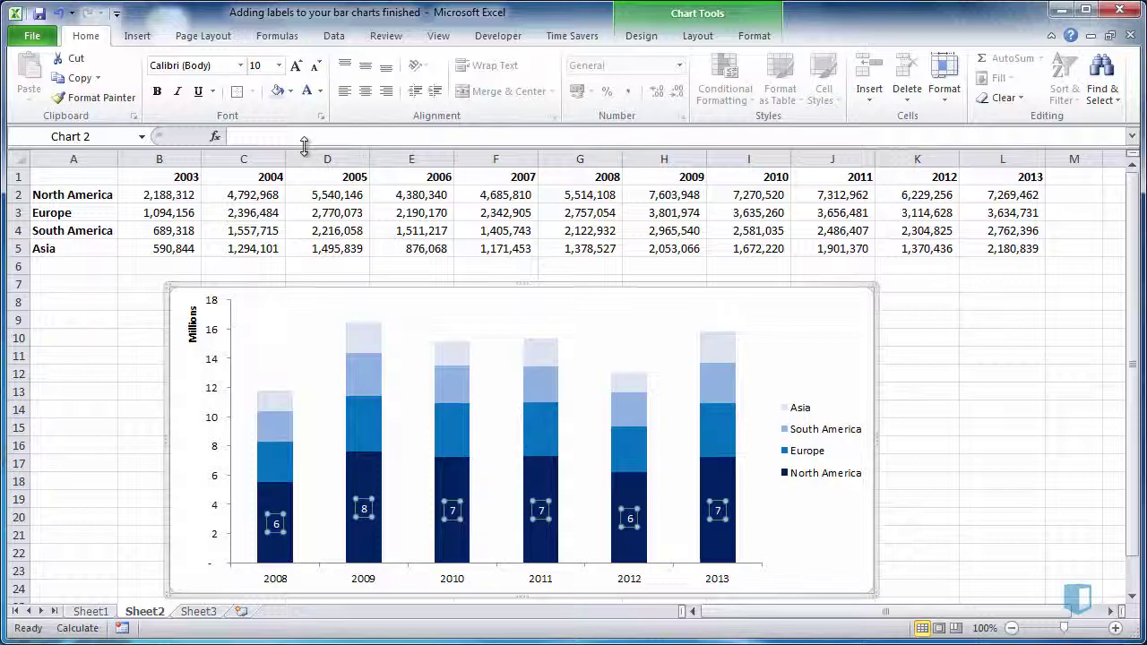
pyautogui.click(214, 387)
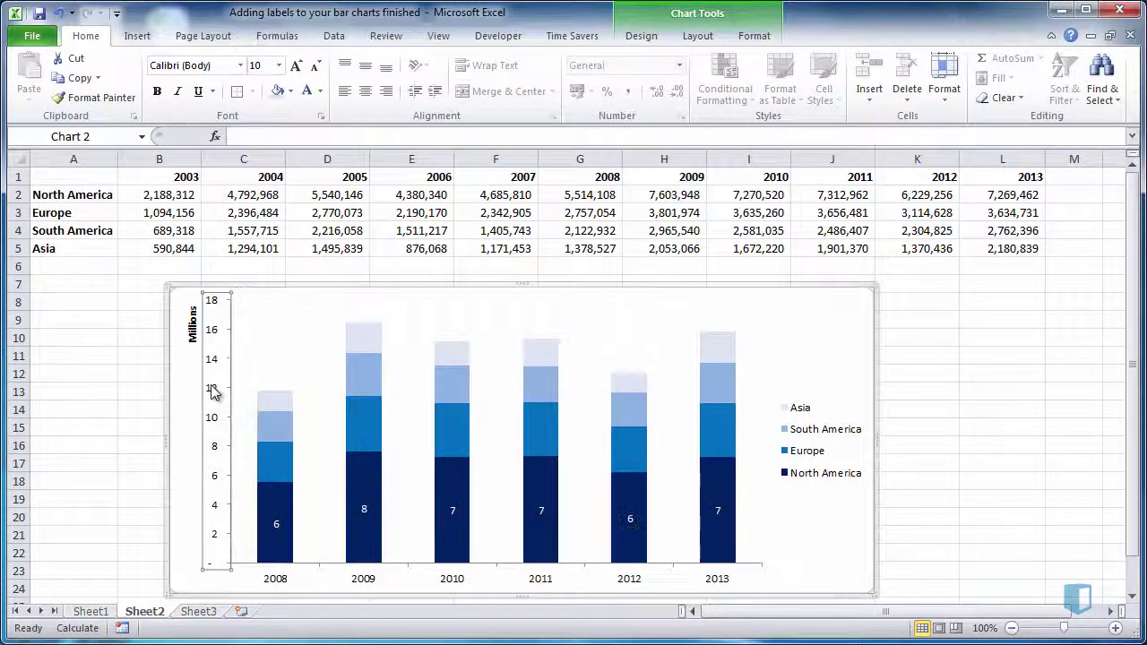
pyautogui.doubleClick(213, 390)
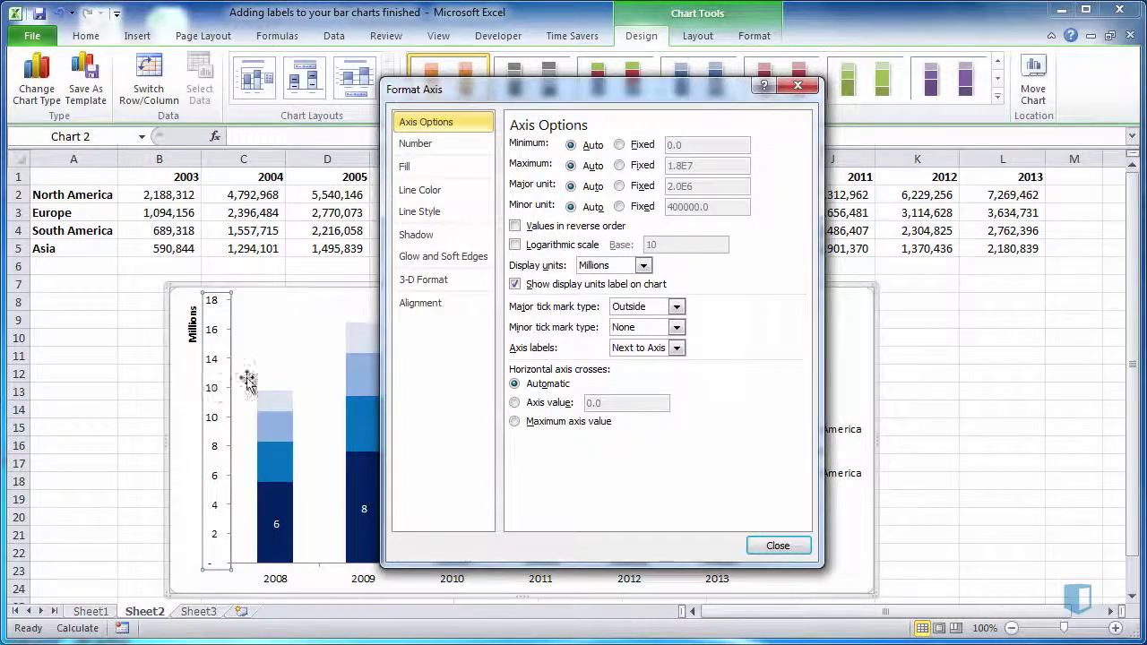
pyautogui.click(644, 266)
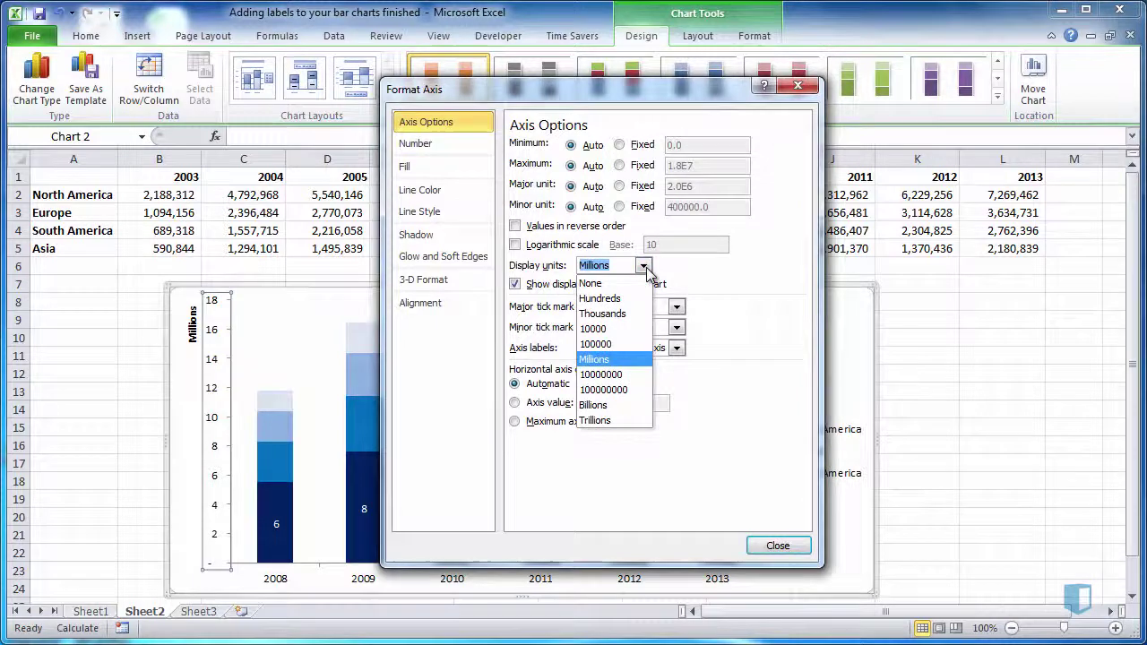
pyautogui.click(605, 316)
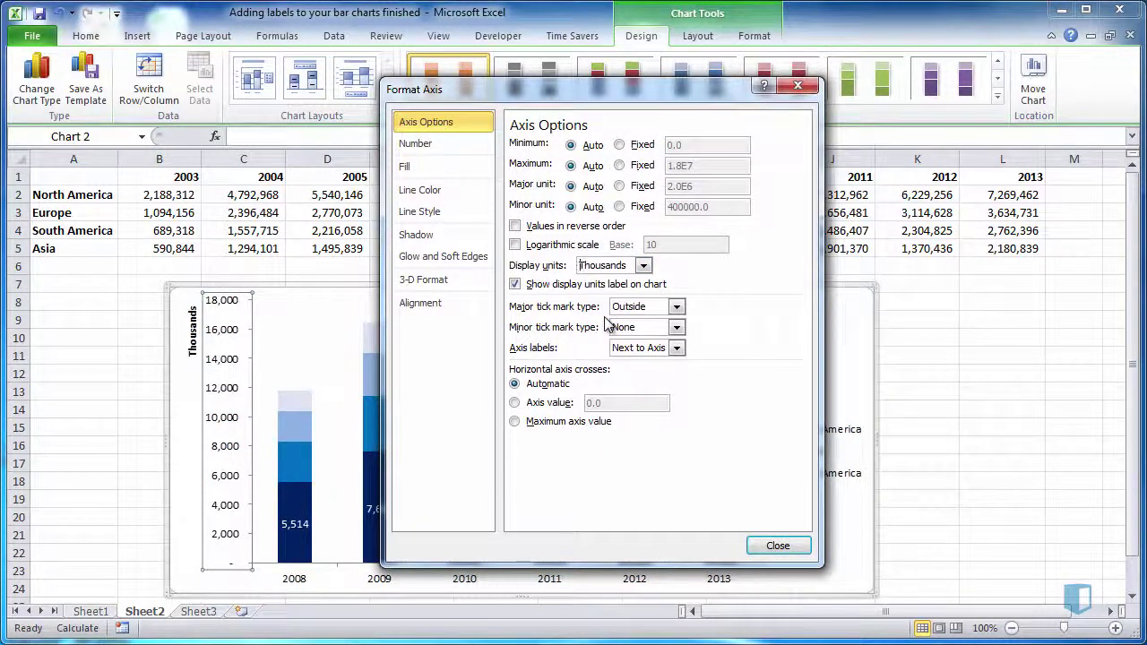
pyautogui.click(643, 266)
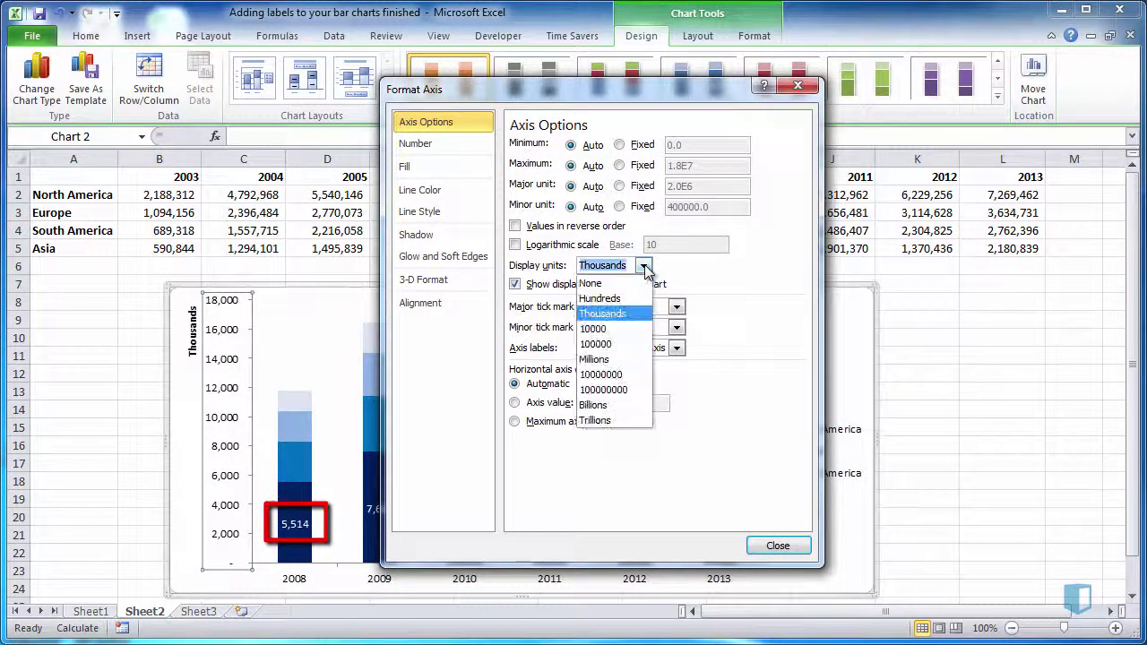
pyautogui.click(616, 359)
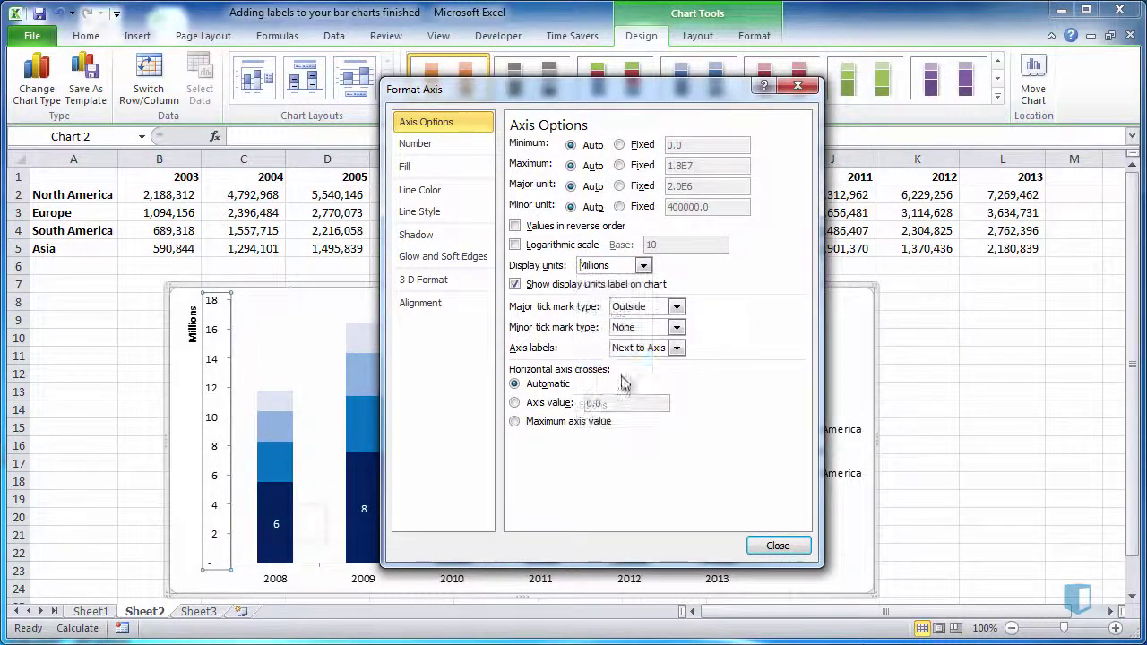
pyautogui.click(778, 548)
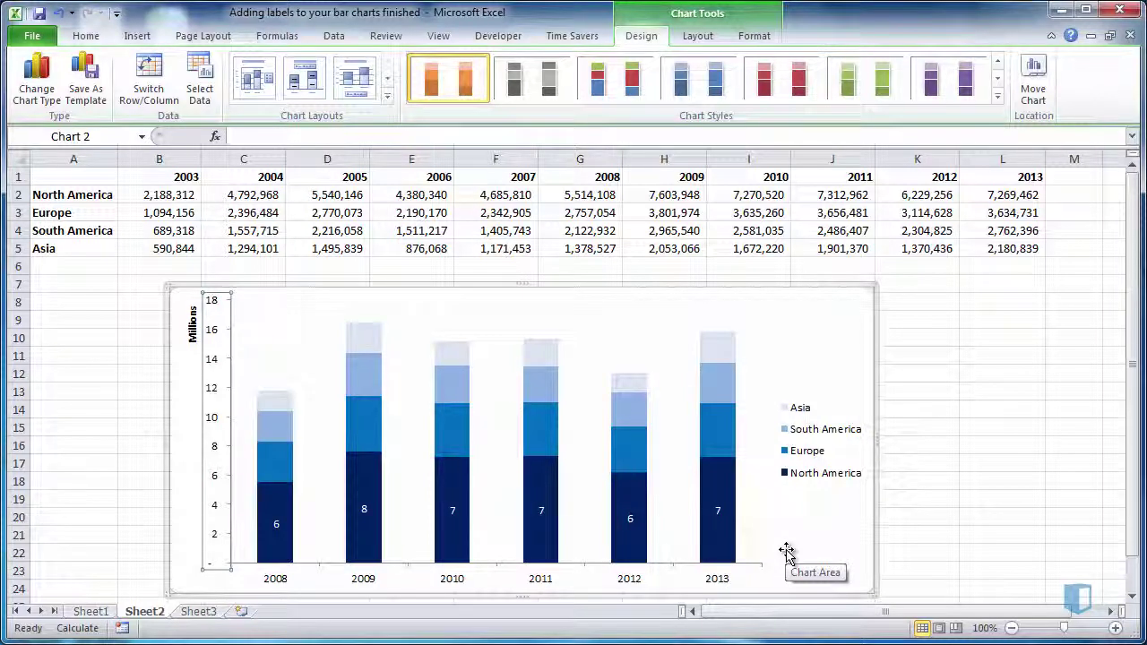
# Format the North America data labels as Number with 1 decimal place, e.g. 5.5 and 7.6
pyautogui.click(629, 523)
pyautogui.rightClick(631, 528)
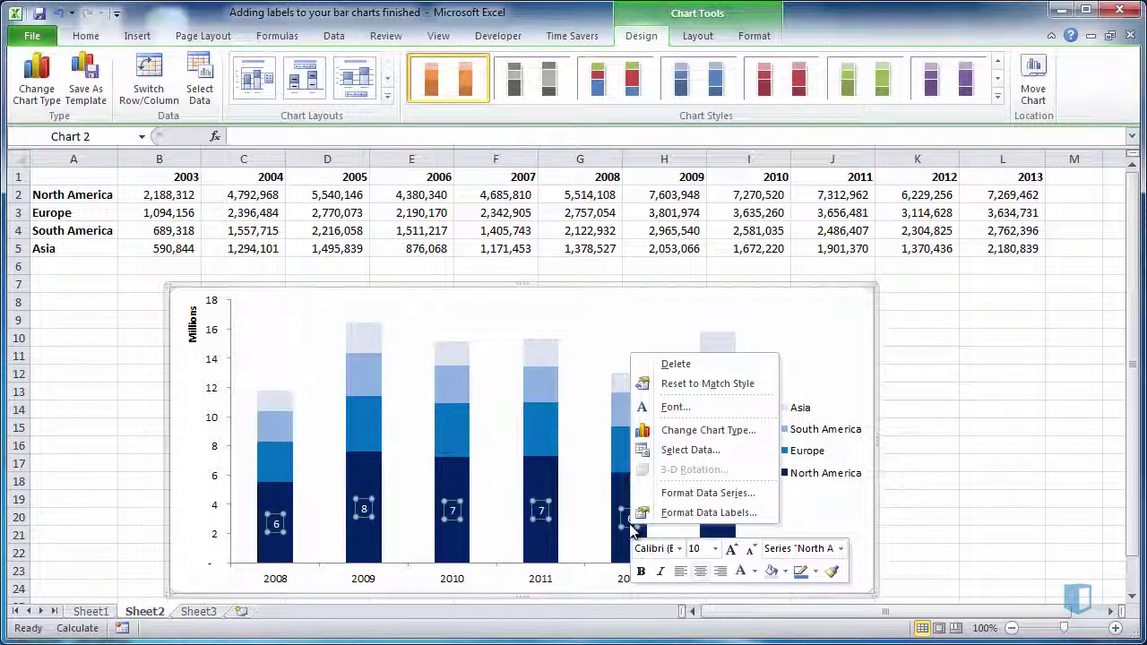
pyautogui.click(691, 513)
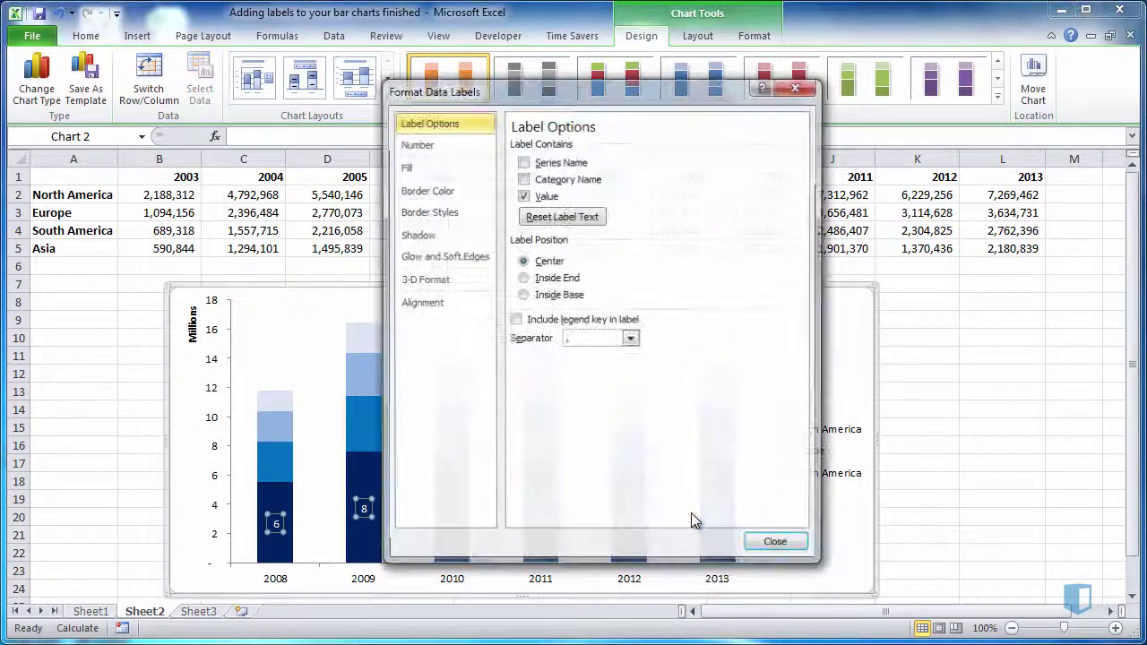
pyautogui.click(446, 145)
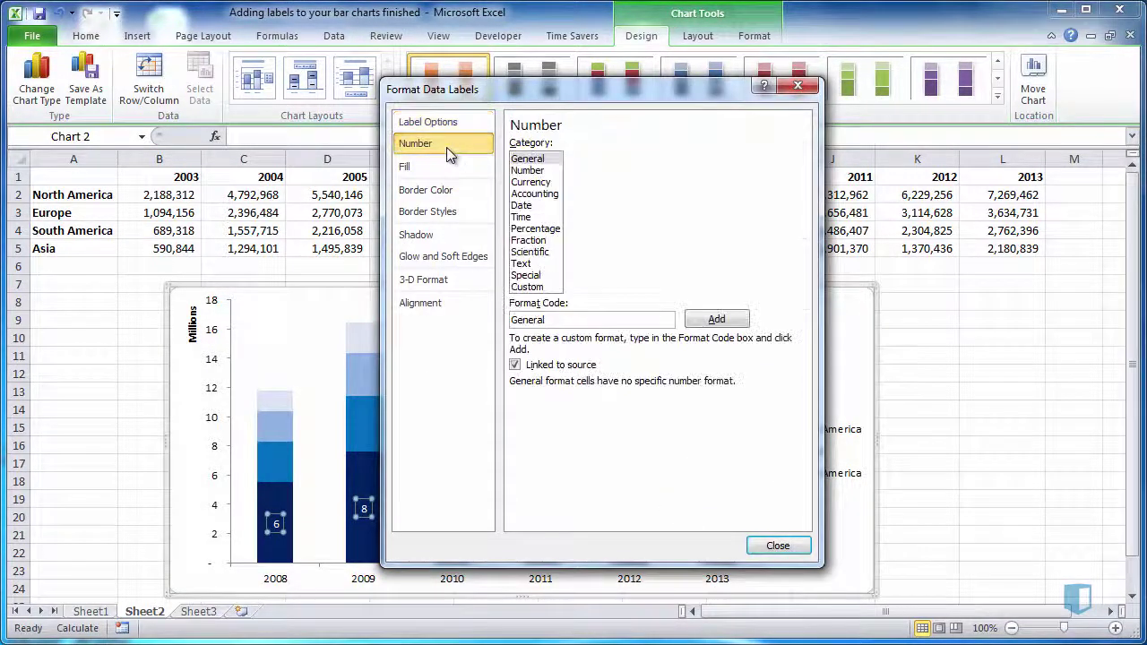
pyautogui.click(527, 171)
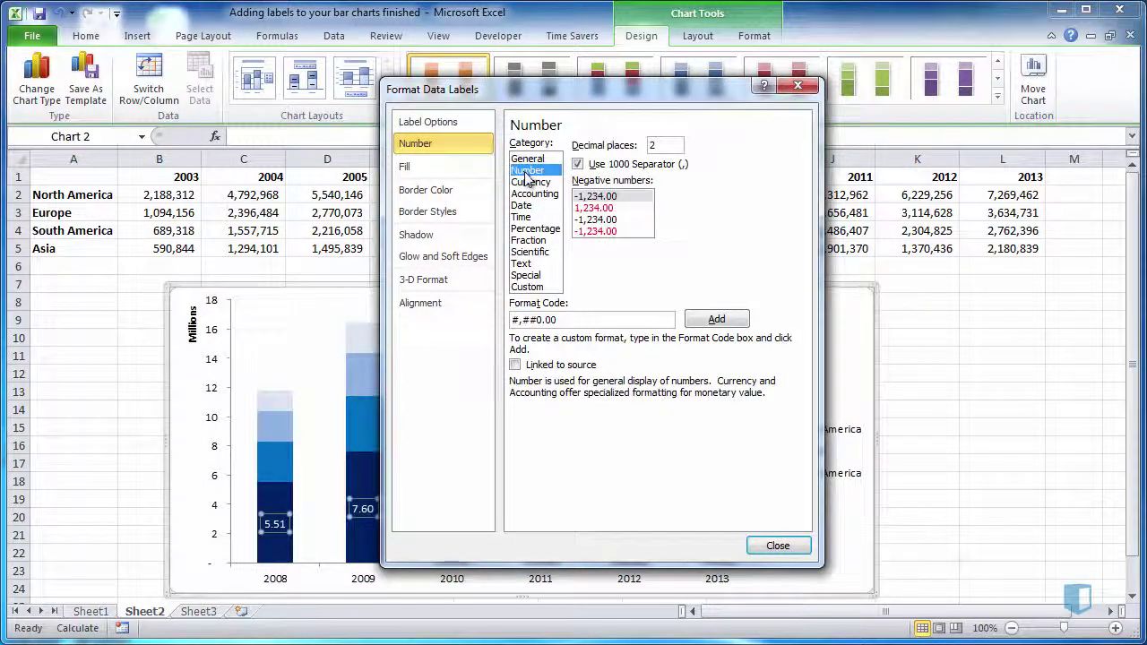
pyautogui.doubleClick(665, 145)
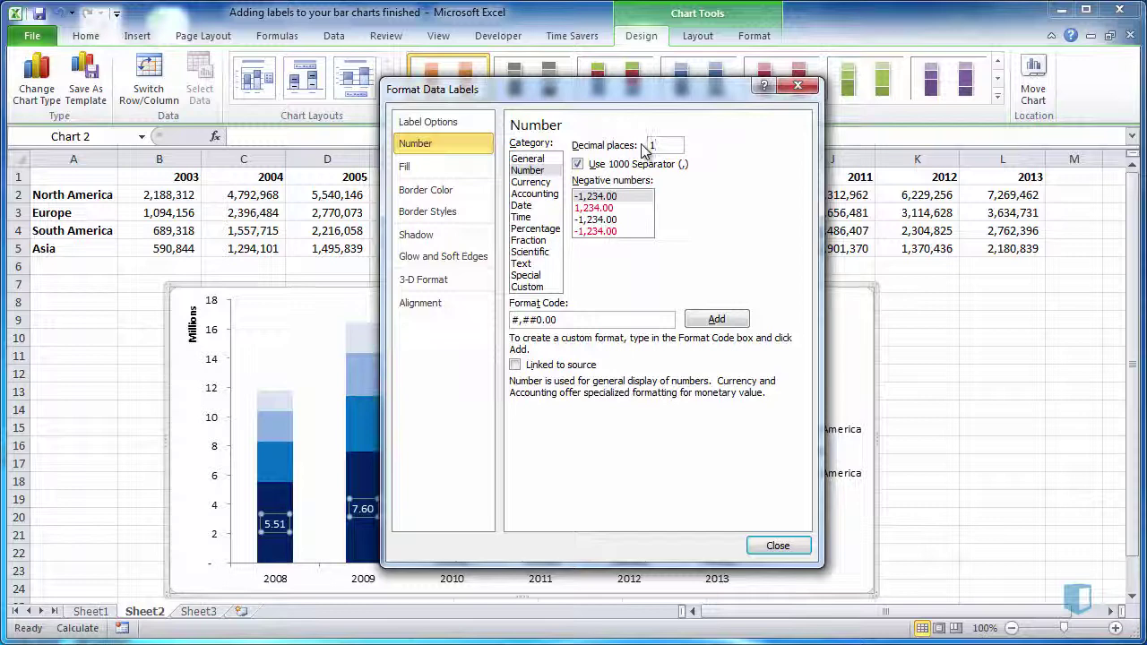
pyautogui.write('1')
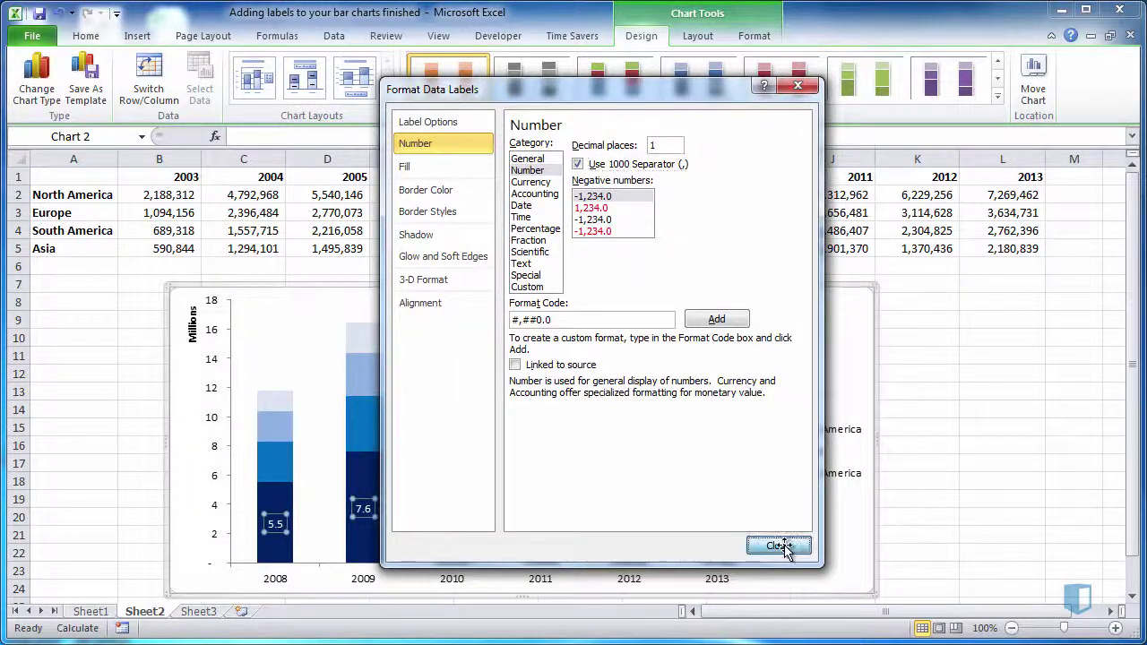
pyautogui.click(778, 546)
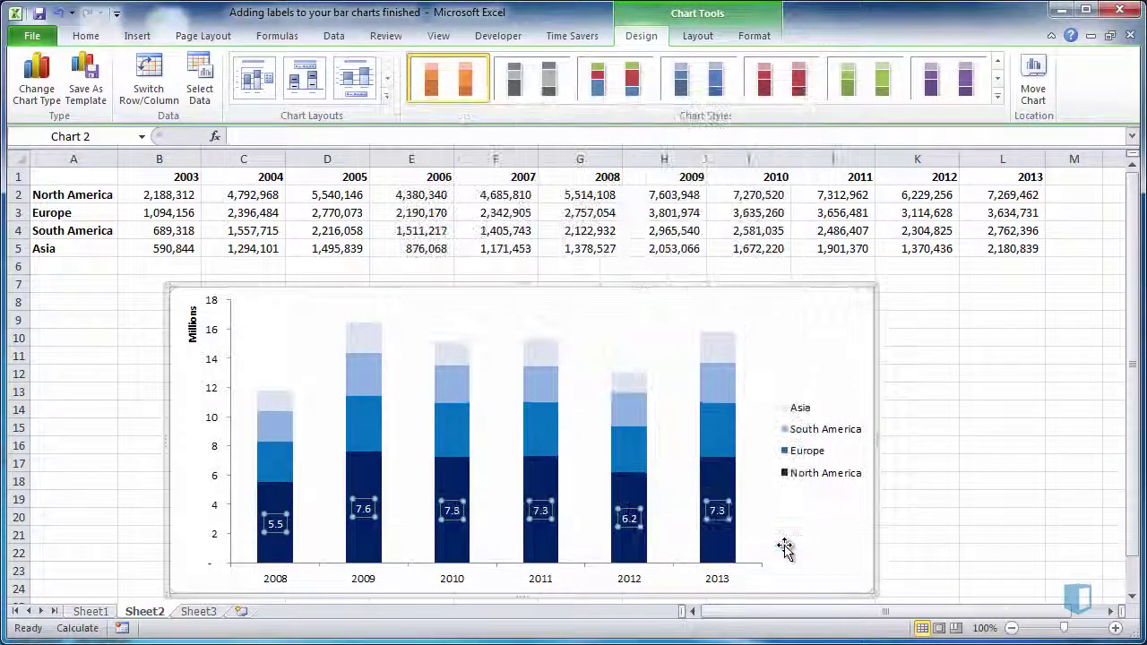
pyautogui.click(922, 493)
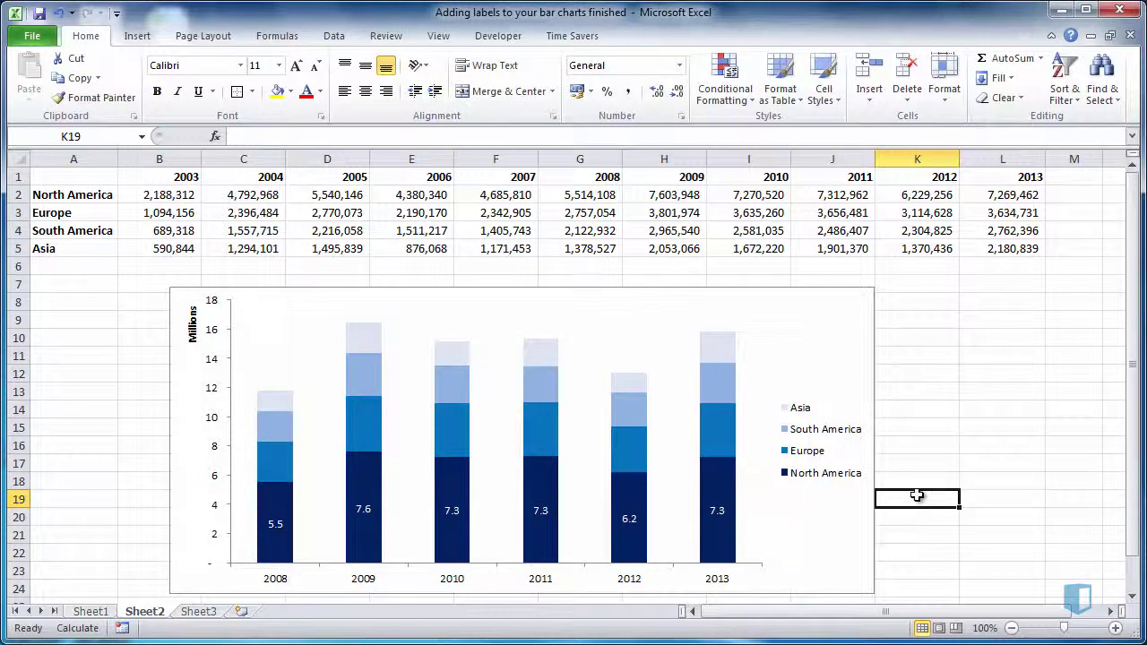
# Add data labels to the Europe series bars
pyautogui.click(715, 438)
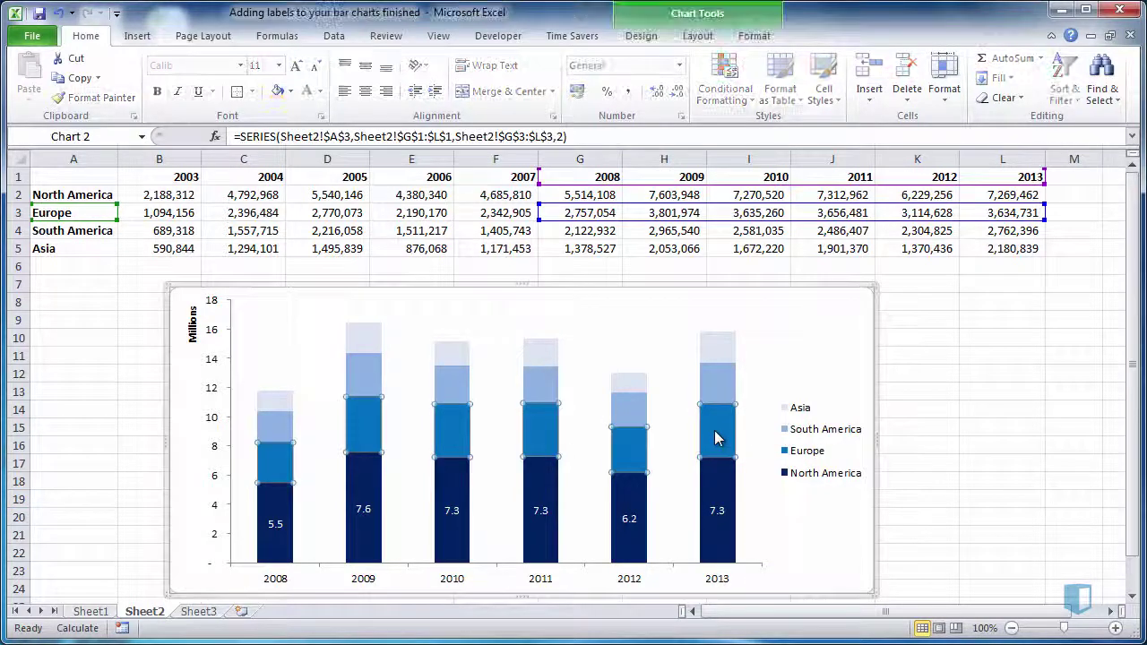
pyautogui.rightClick(716, 439)
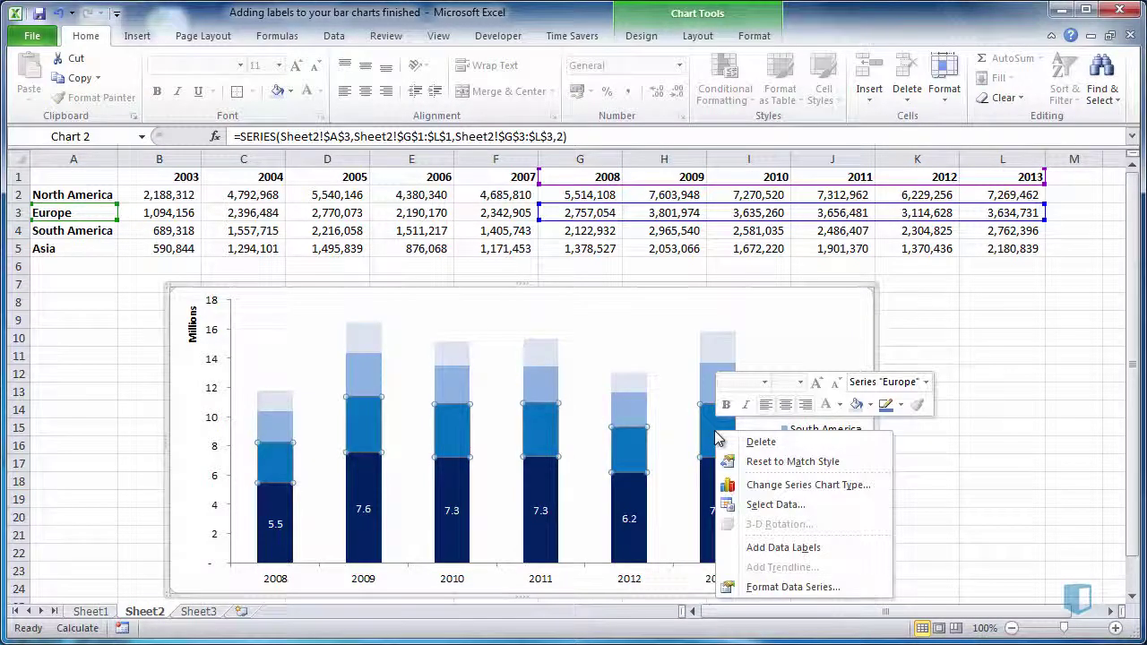
pyautogui.click(749, 548)
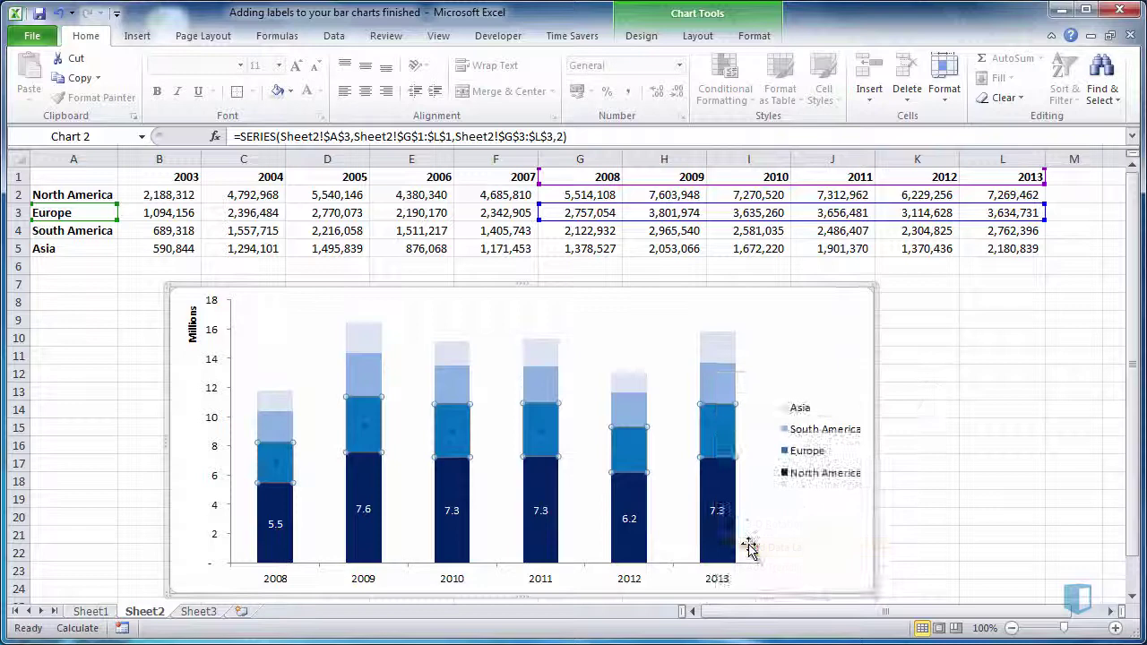
# Format the Europe data labels as Number with 1 decimal place
pyautogui.click(717, 432)
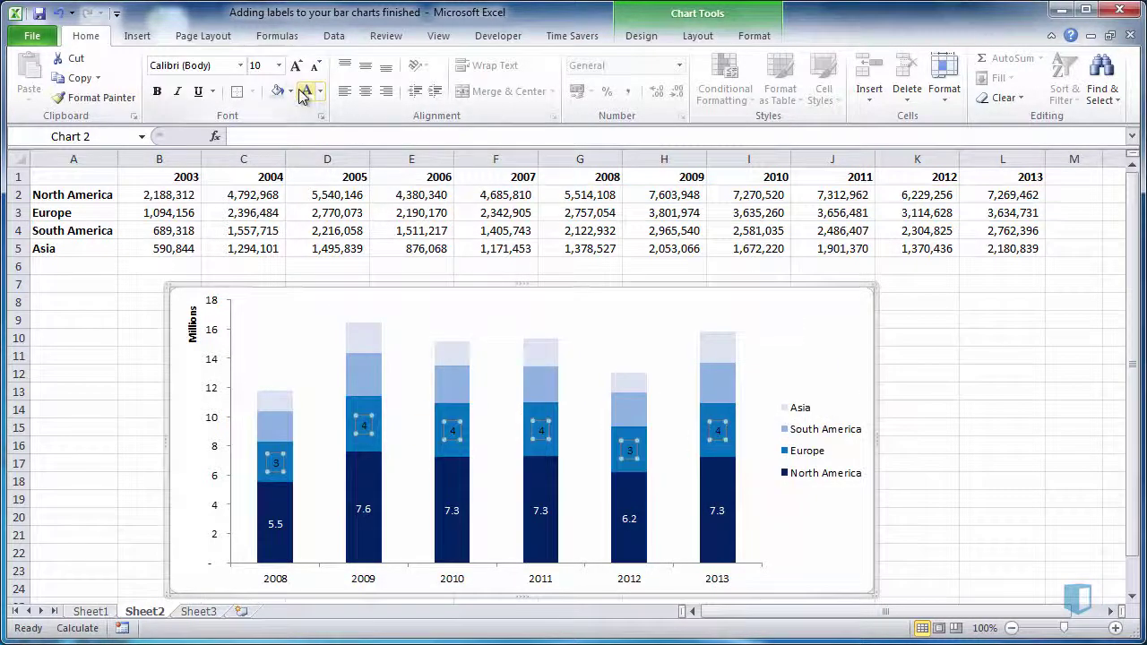
pyautogui.rightClick(628, 453)
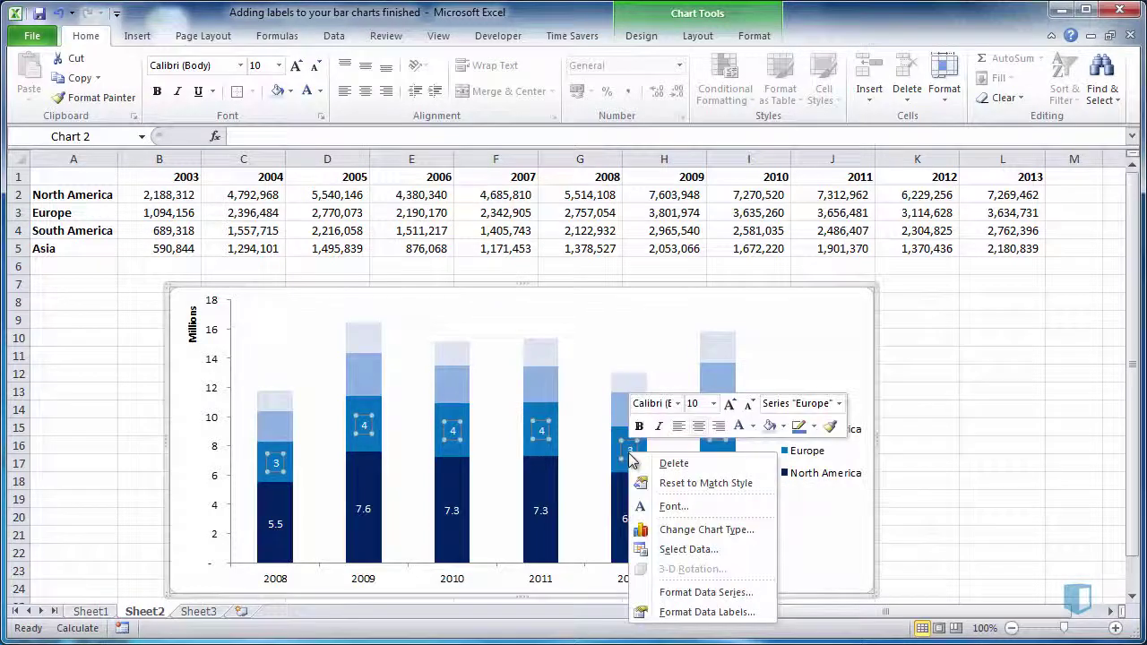
pyautogui.click(688, 613)
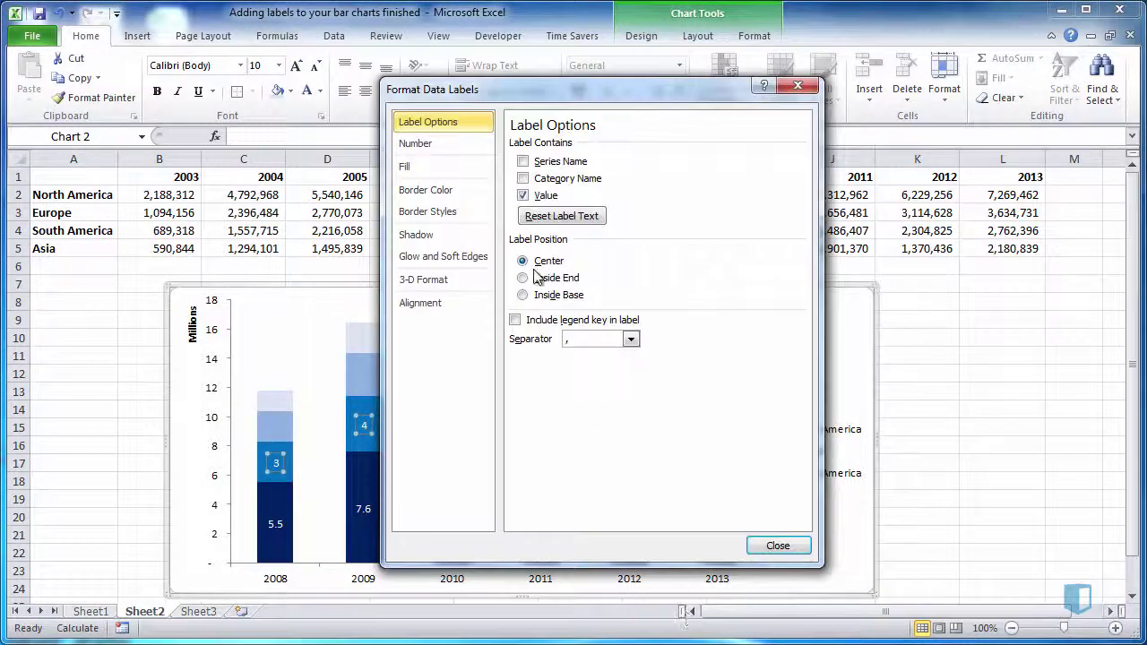
pyautogui.click(440, 145)
pyautogui.click(528, 170)
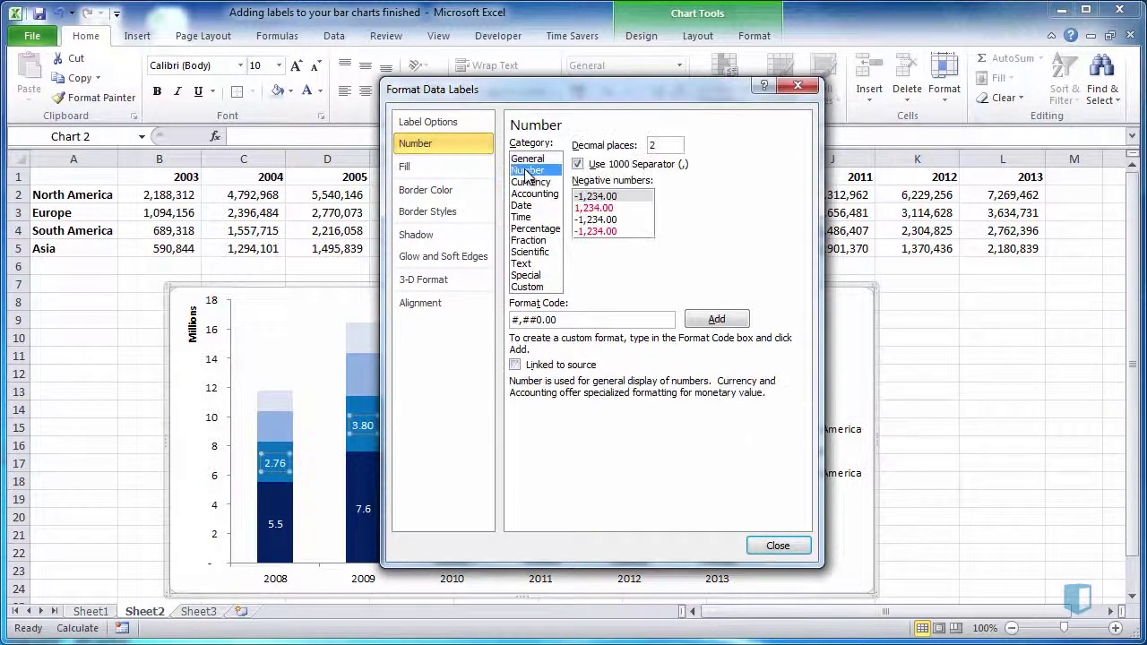
pyautogui.moveTo(657, 148); pyautogui.dragTo(643, 150)
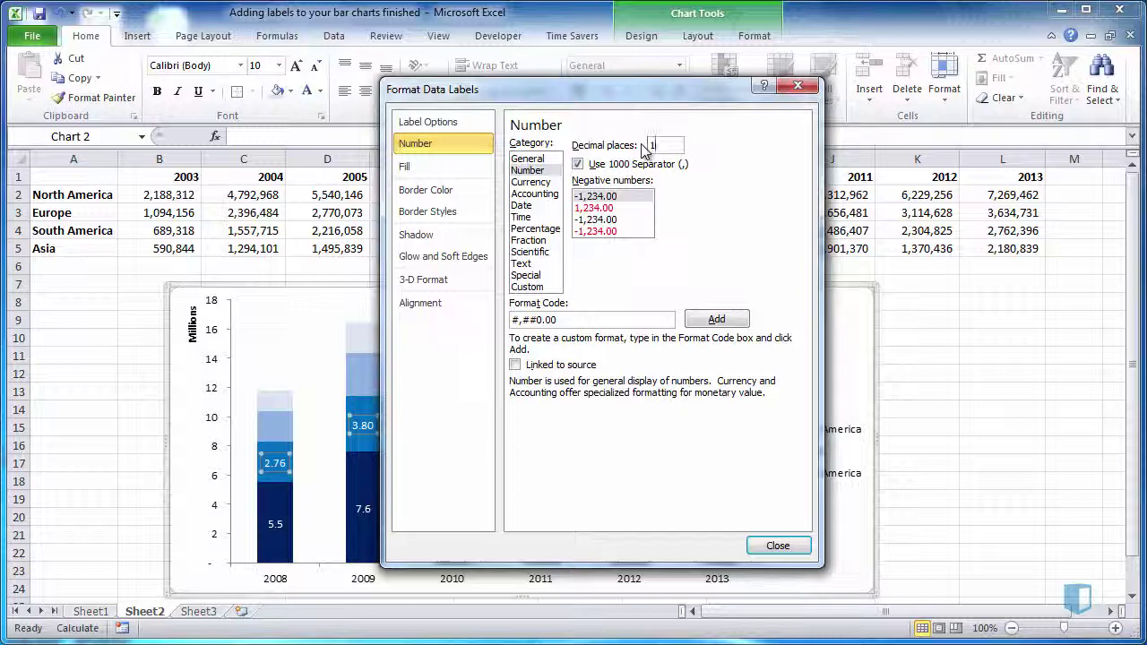
pyautogui.click(769, 548)
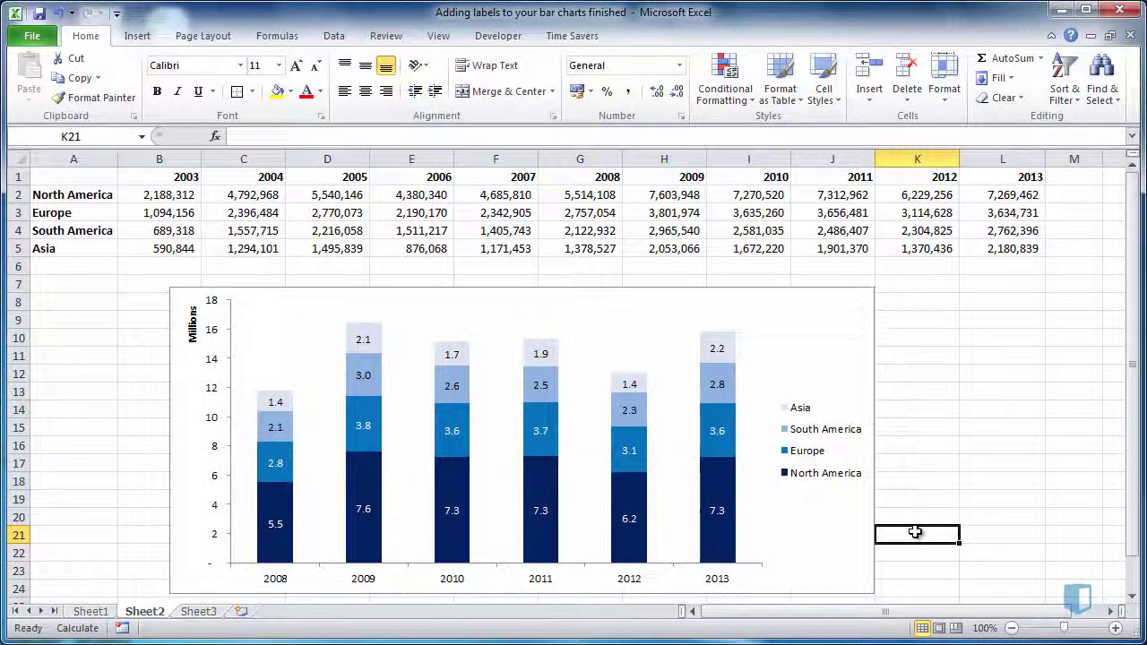
# Select the labelled stacked column chart and bring up the Chart Tools Design options
pyautogui.click(844, 528)
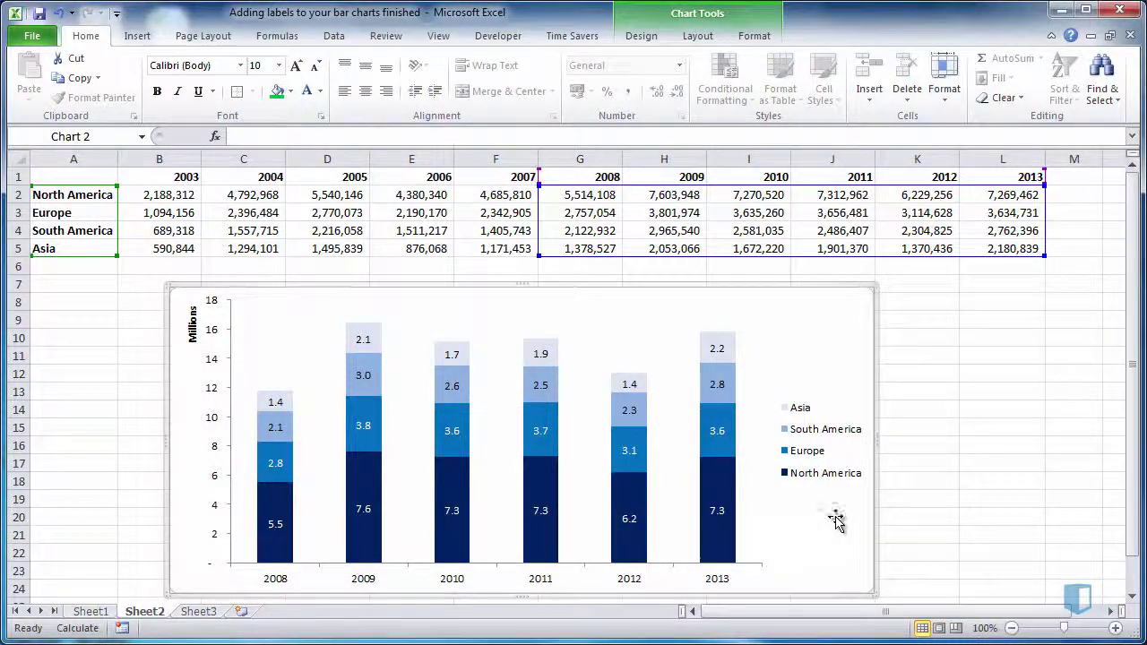
pyautogui.click(639, 39)
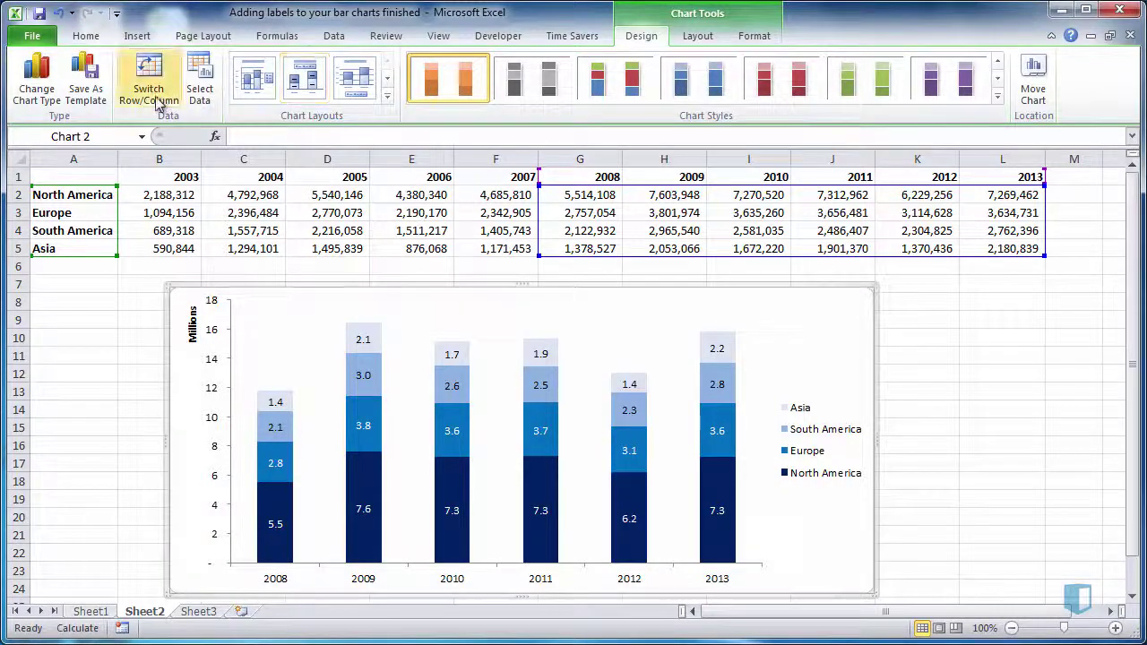
# Save the chart as template blue_stacked_column_template, replacing the existing .crtx file
pyautogui.click(86, 94)
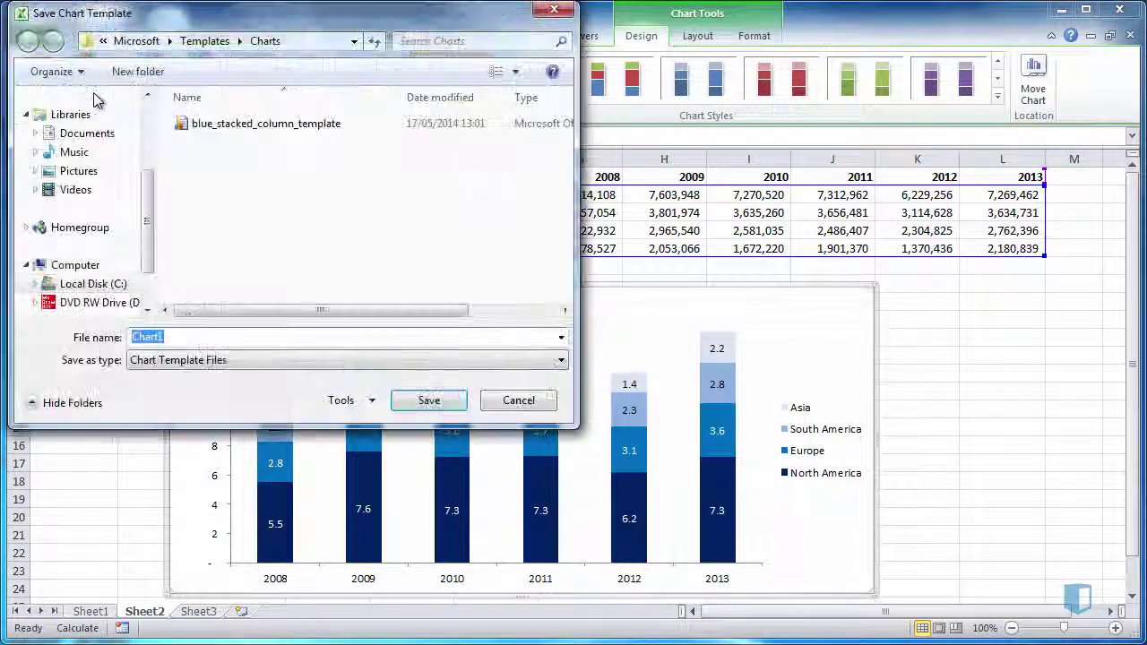
pyautogui.click(297, 127)
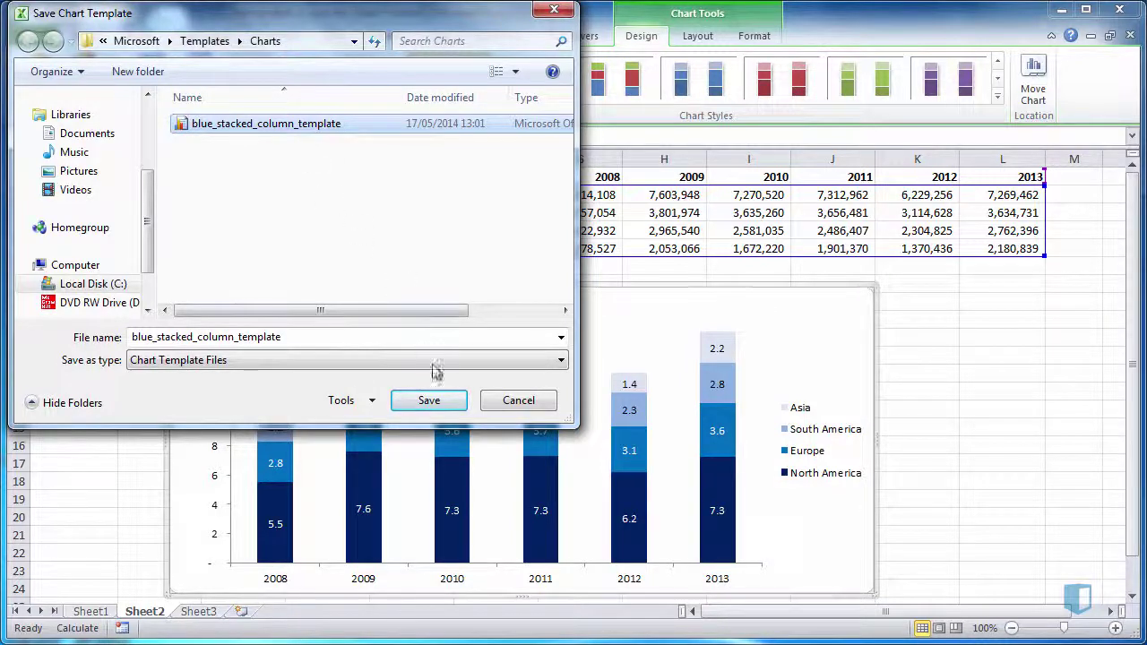
pyautogui.click(437, 404)
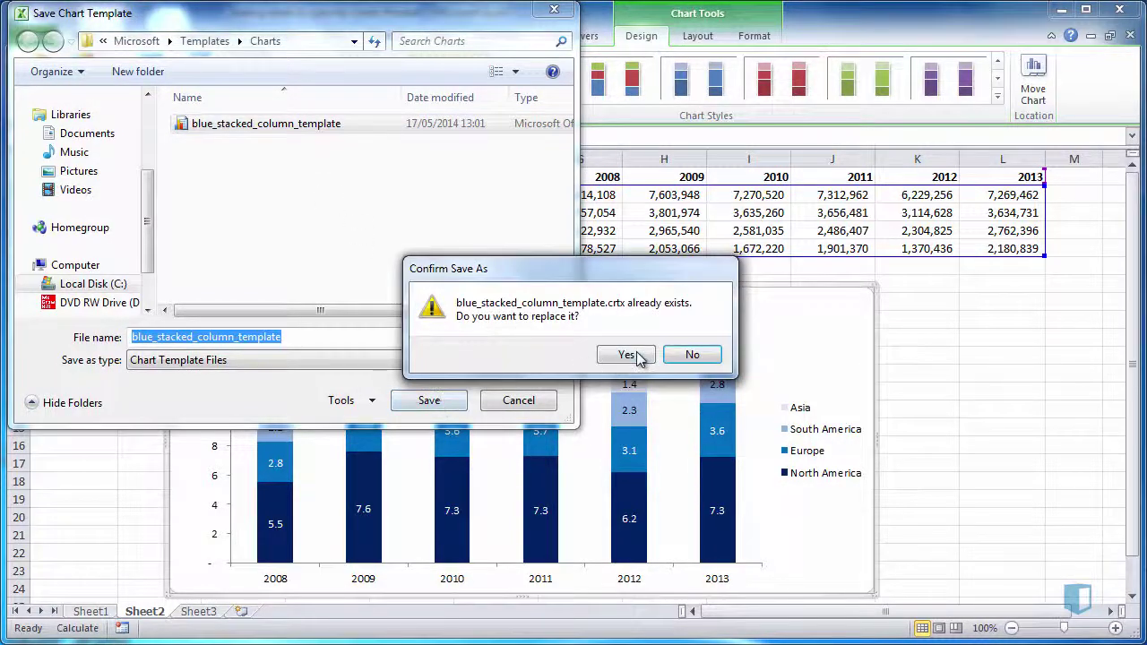
pyautogui.click(628, 355)
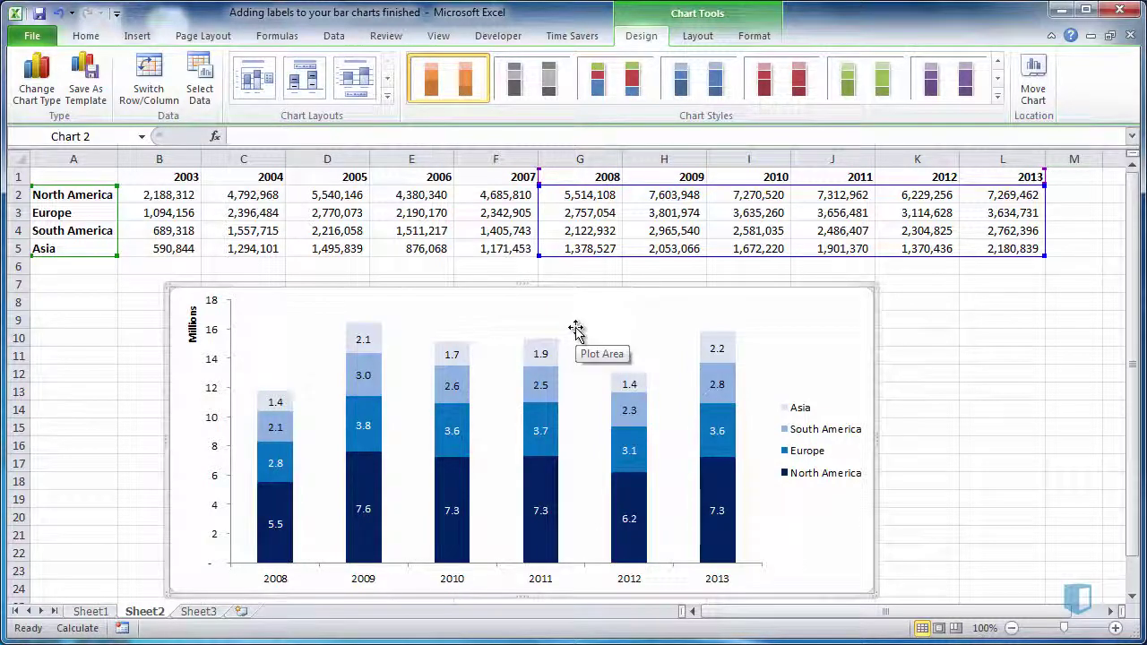
# Apply the saved blue_stacked_column_template to the Sheet3 Revenue chart, then compare it with Sheet2's chart
pyautogui.click(198, 612)
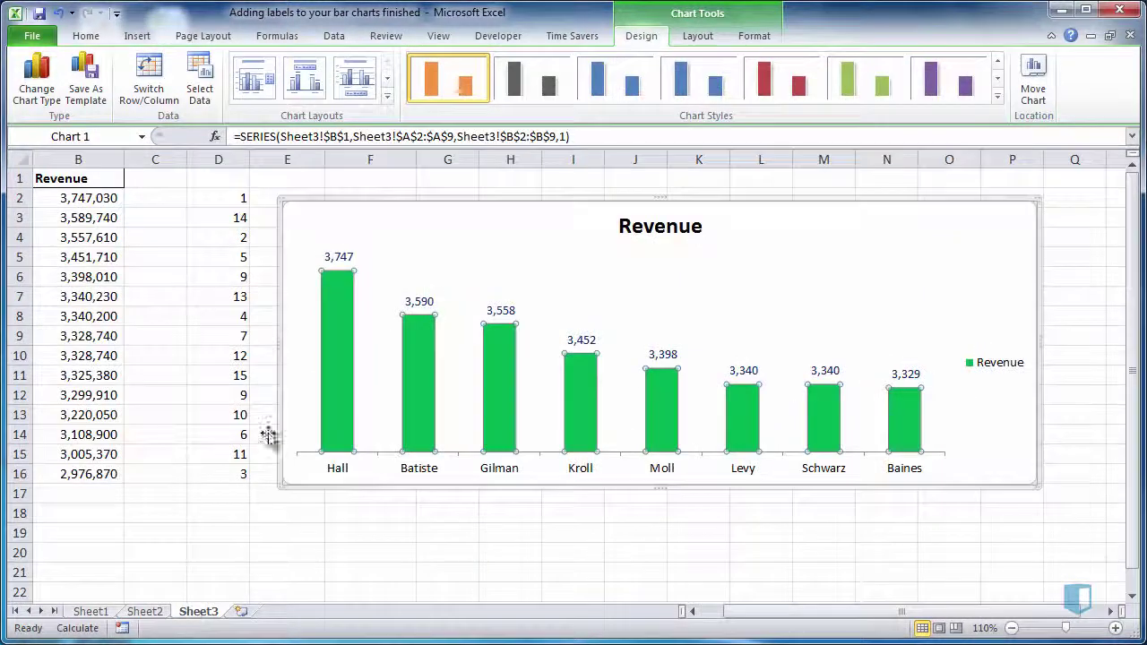
pyautogui.click(36, 89)
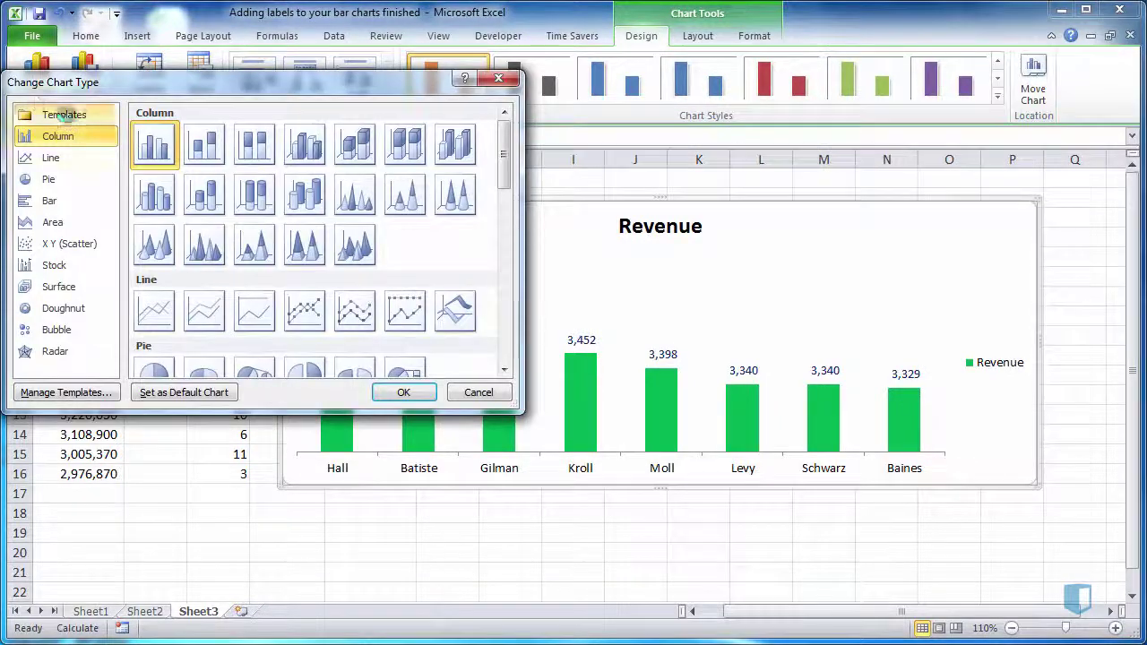
pyautogui.click(54, 115)
pyautogui.click(158, 151)
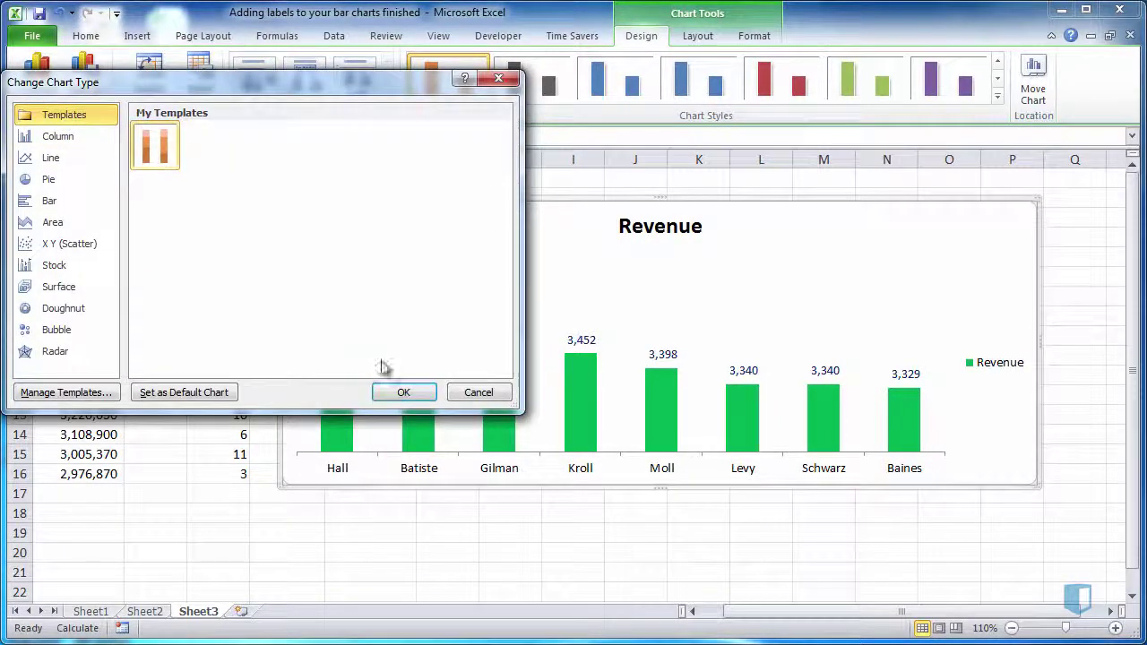
pyautogui.click(405, 395)
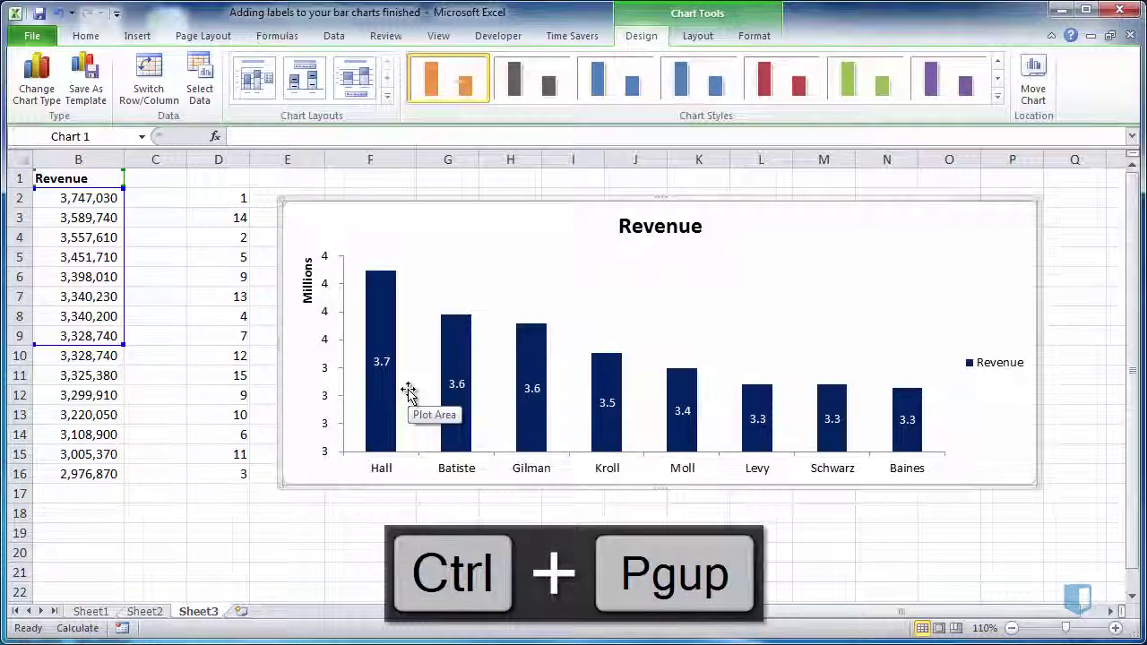
pyautogui.hotkey('ctrl', 'pageup')
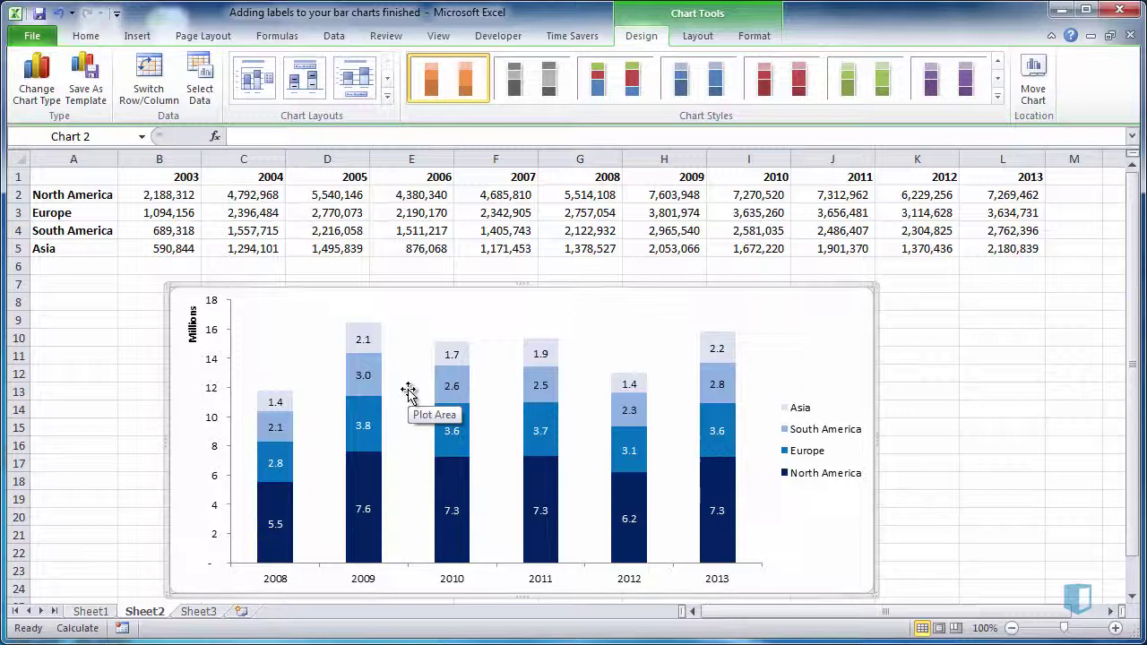
pyautogui.hotkey('ctrl', 'pagedown')
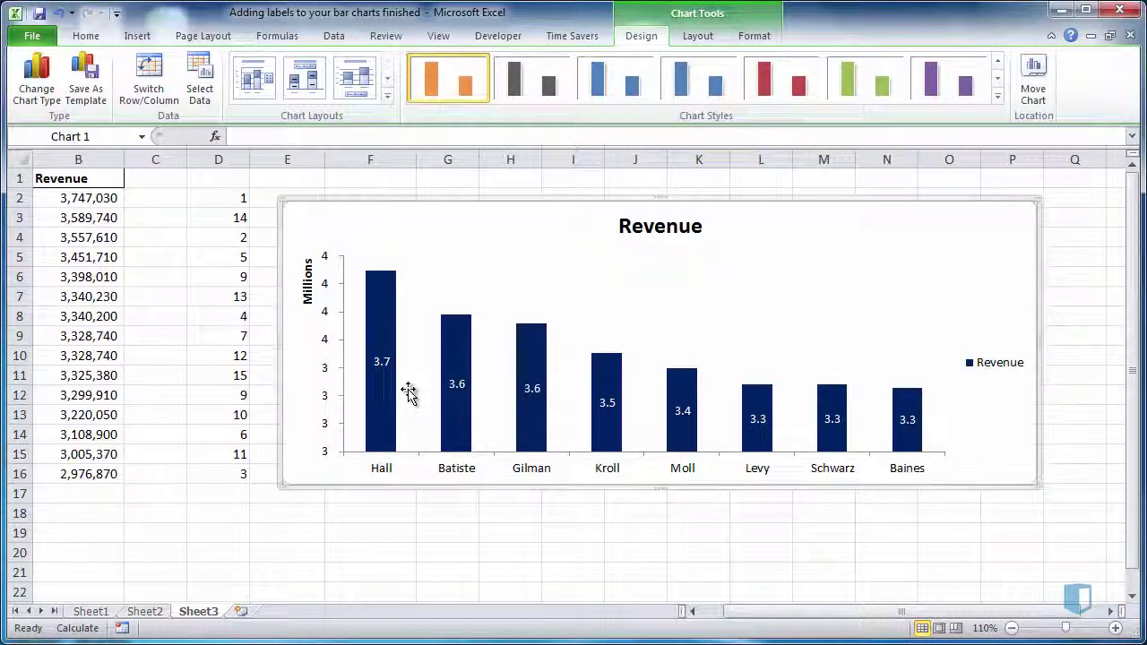
pyautogui.click(327, 348)
pyautogui.press('Delete')
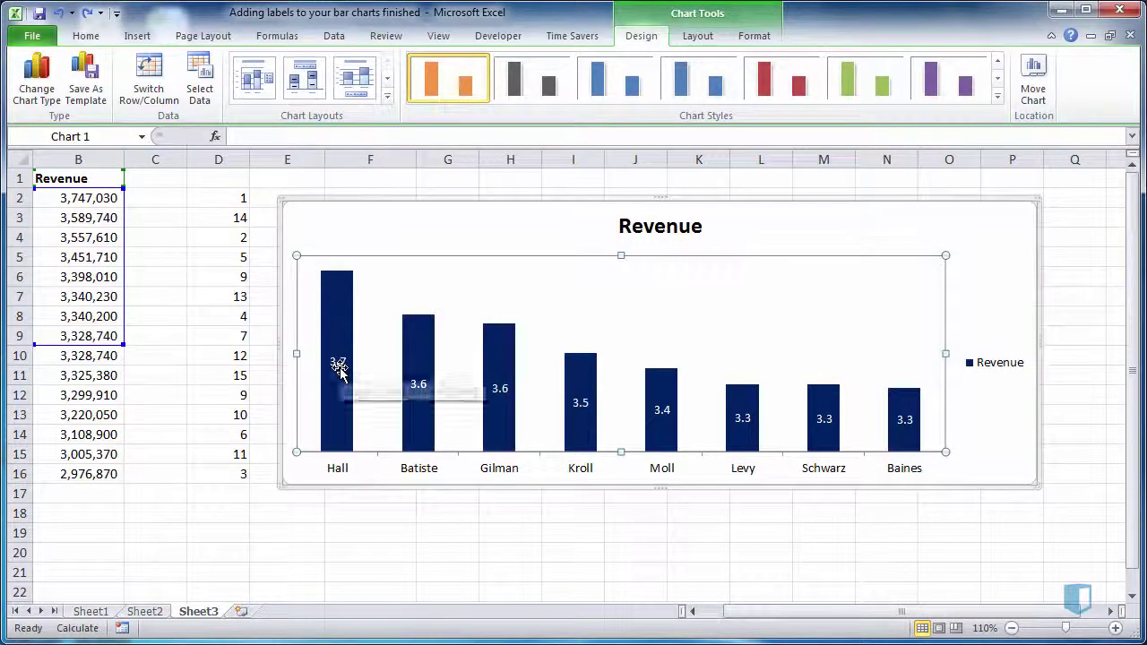
pyautogui.click(340, 367)
pyautogui.rightClick(340, 368)
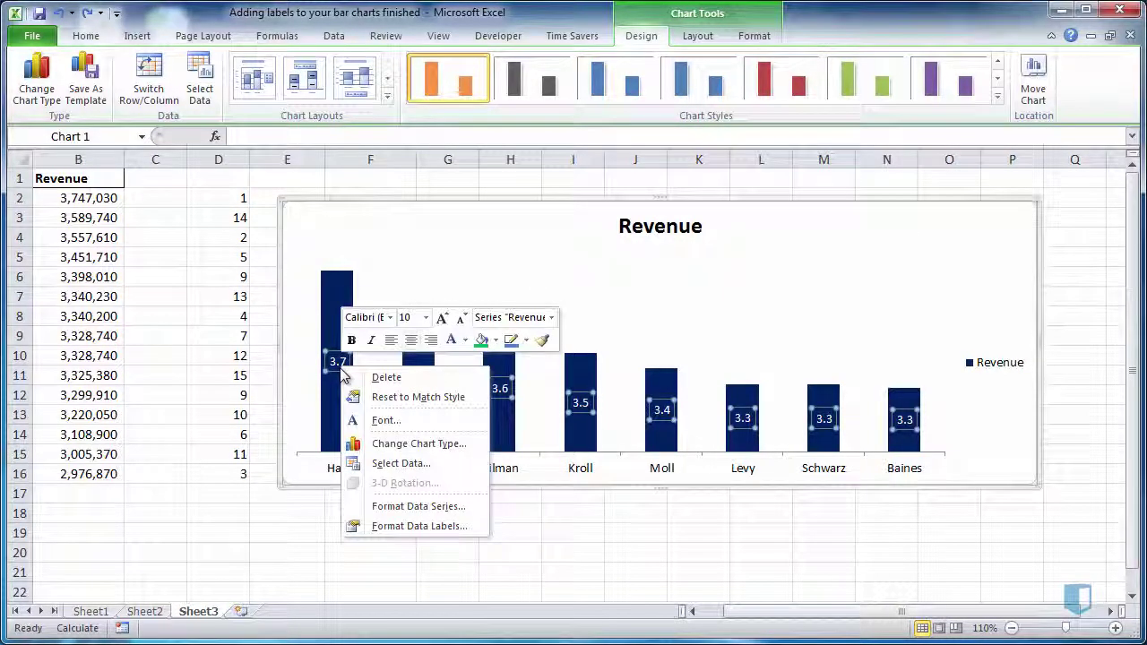
pyautogui.click(419, 526)
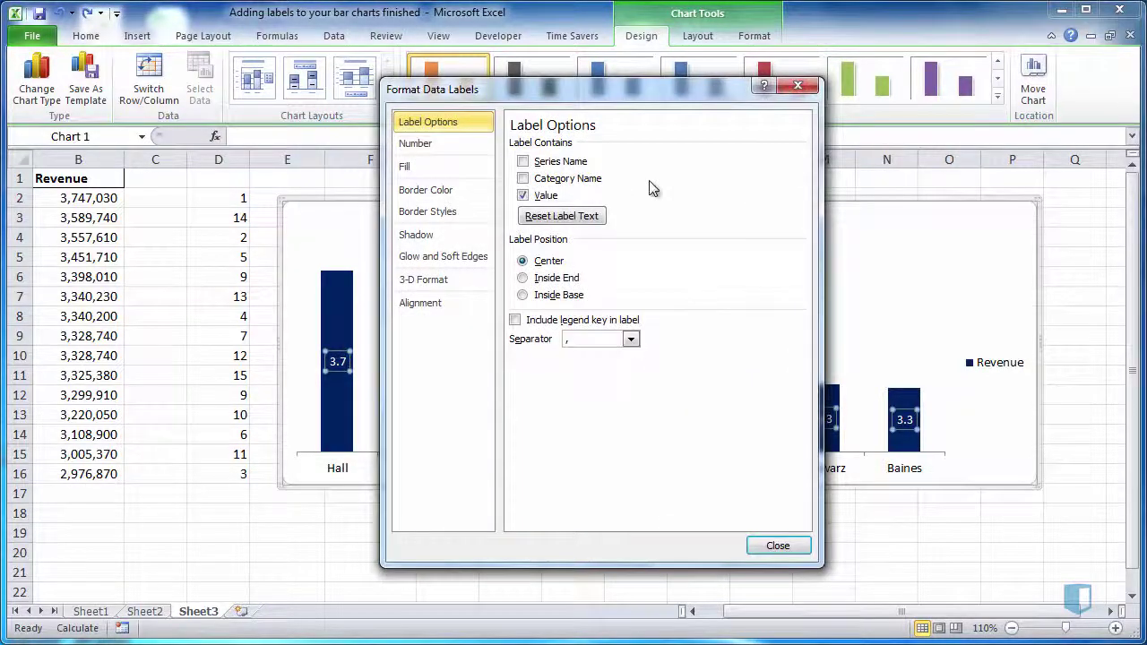
pyautogui.moveTo(624, 95); pyautogui.dragTo(804, 86)
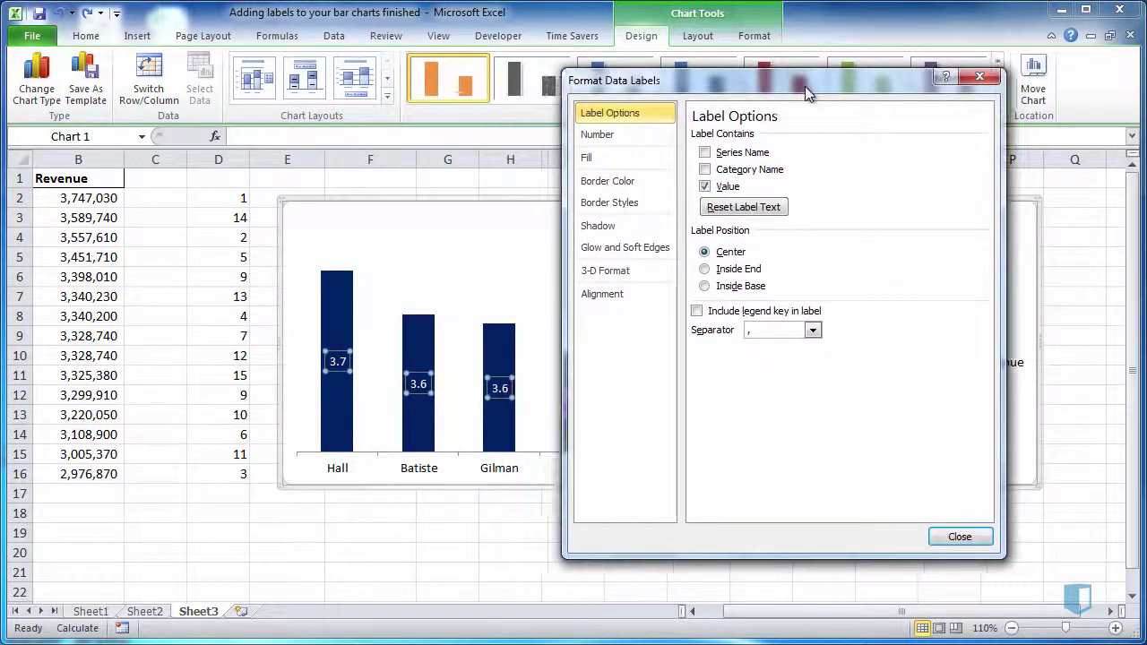
pyautogui.click(705, 270)
pyautogui.click(705, 287)
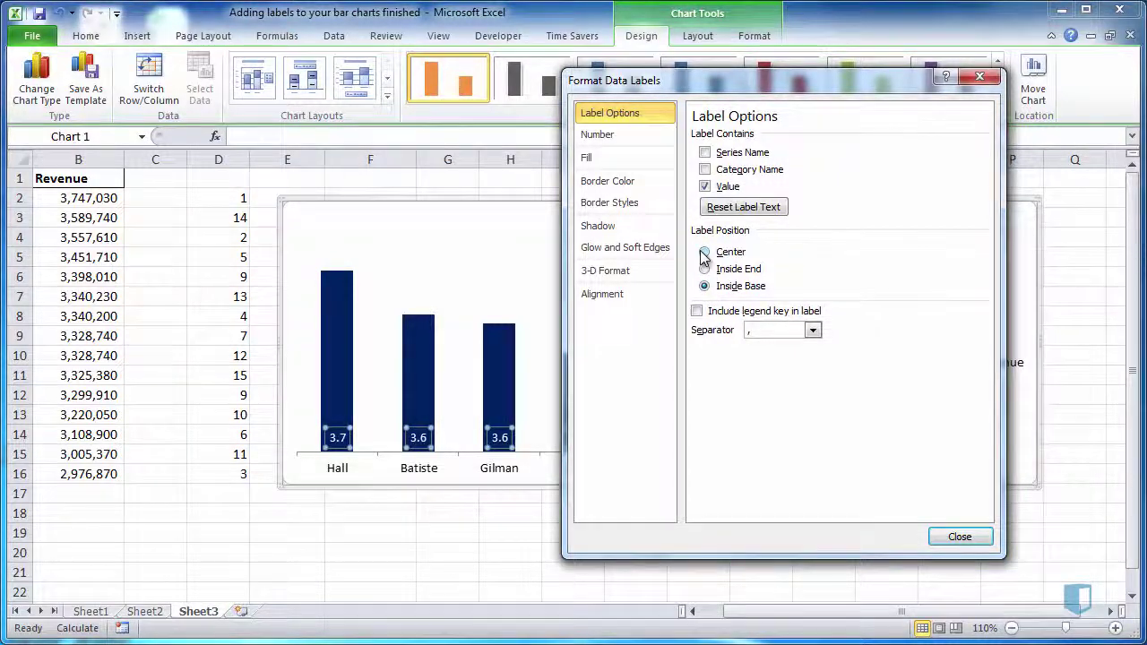
pyautogui.click(704, 253)
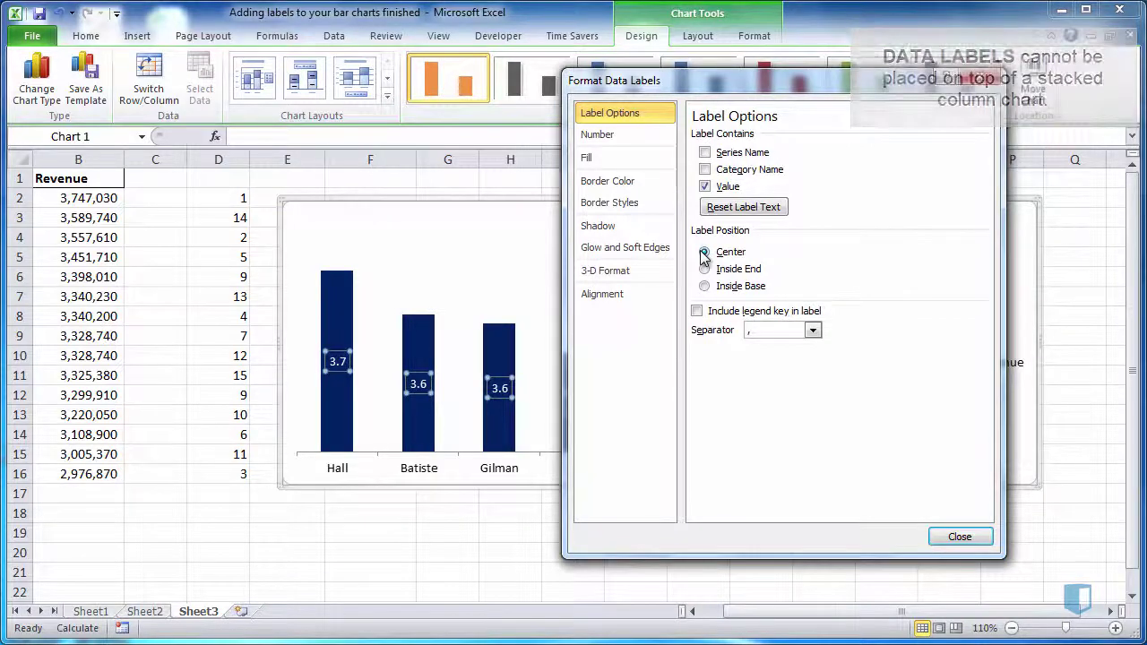
pyautogui.press('Escape')
# Change the Revenue chart type to Clustered Column
pyautogui.rightClick(624, 288)
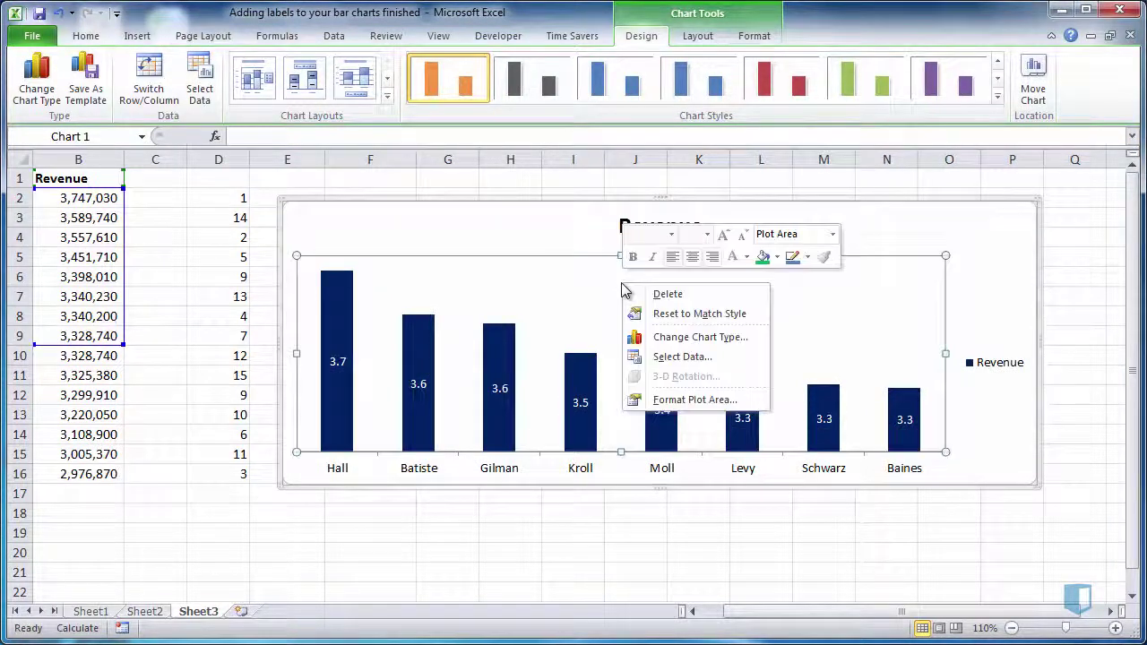
pyautogui.click(670, 337)
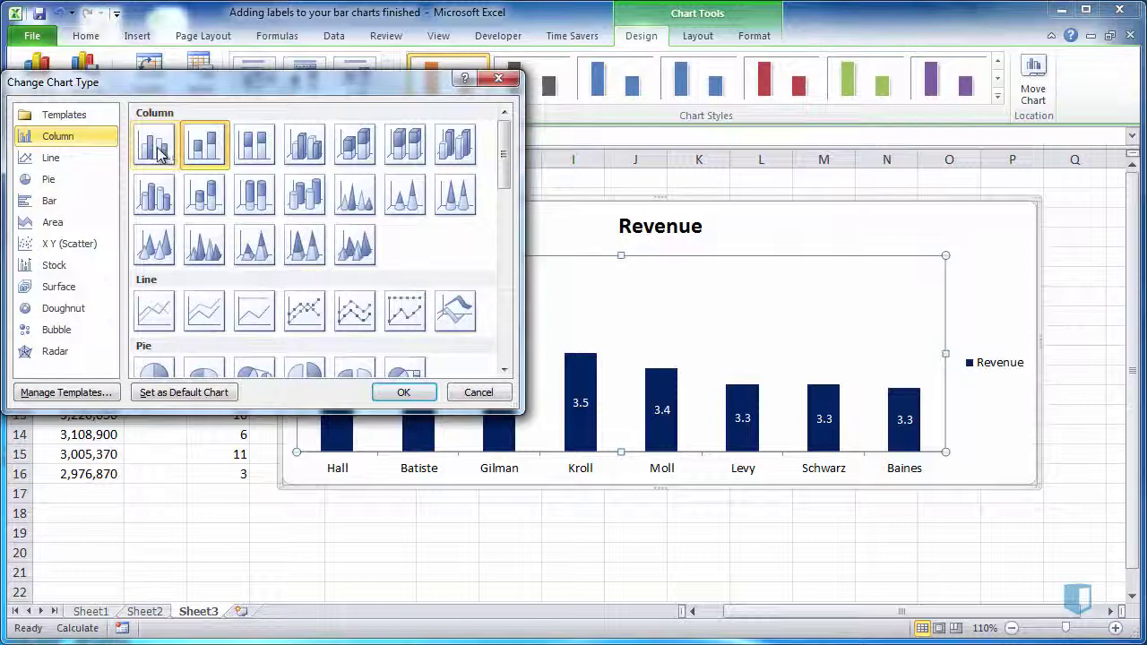
pyautogui.click(156, 151)
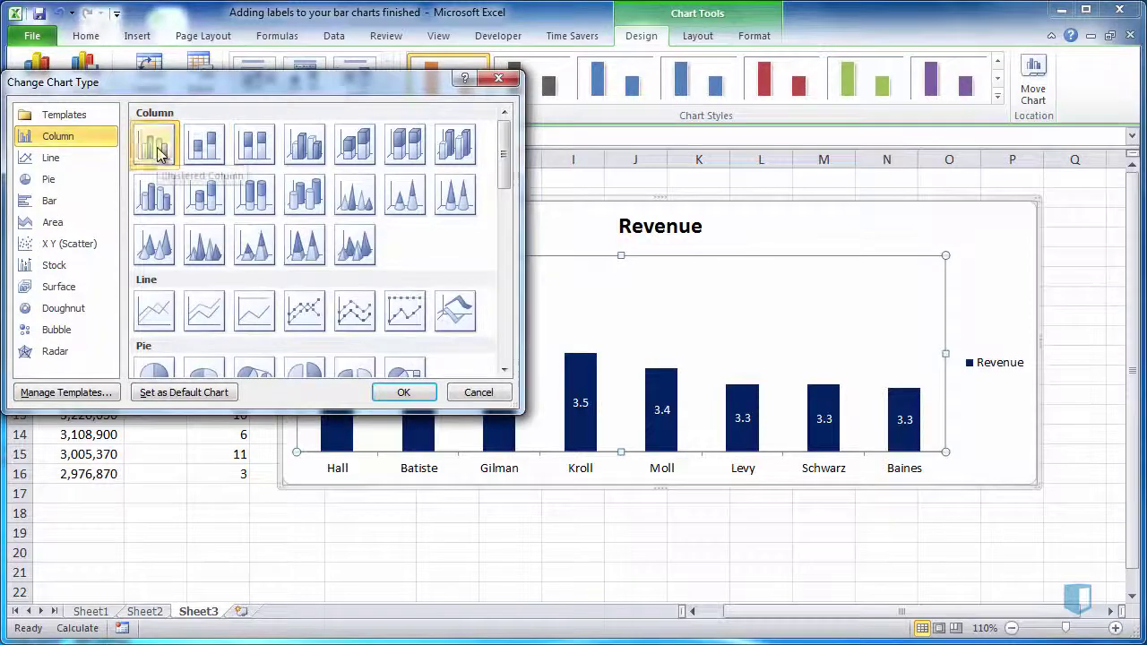
pyautogui.click(402, 393)
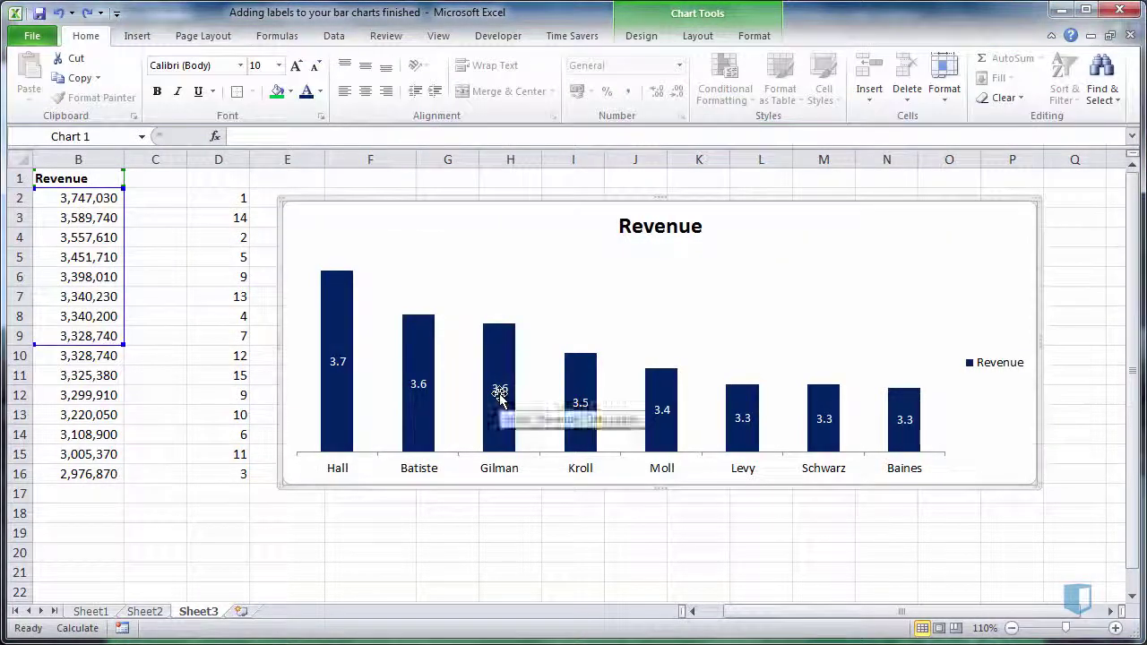
# Position the Revenue data labels at Outside End and give them a dark font colour
pyautogui.click(499, 393)
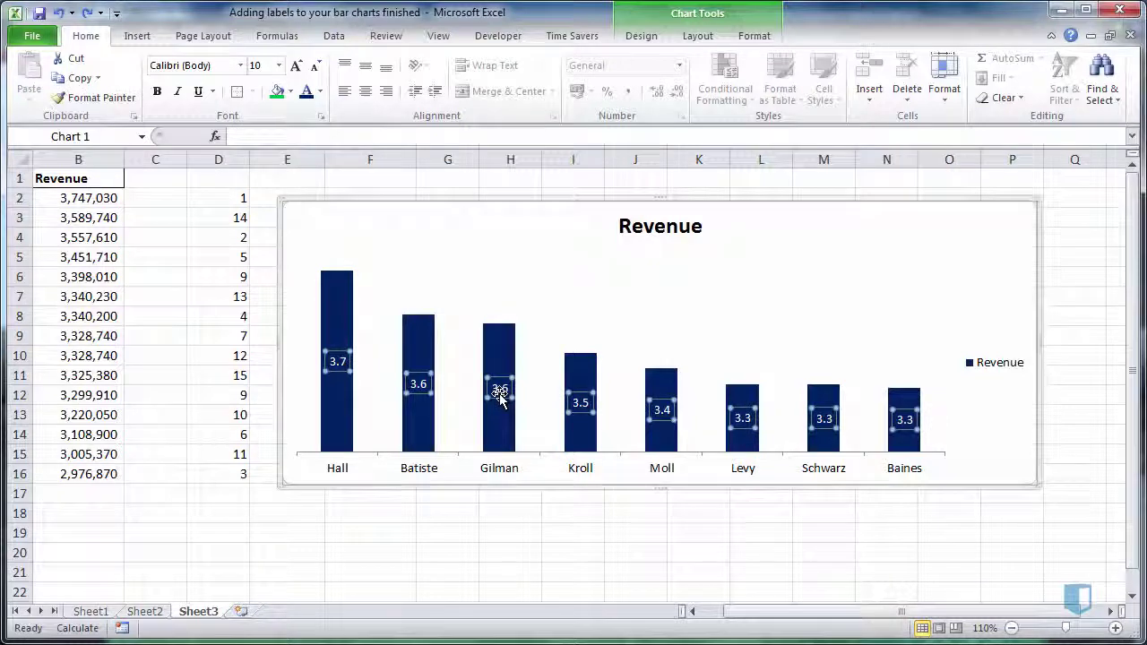
pyautogui.rightClick(499, 394)
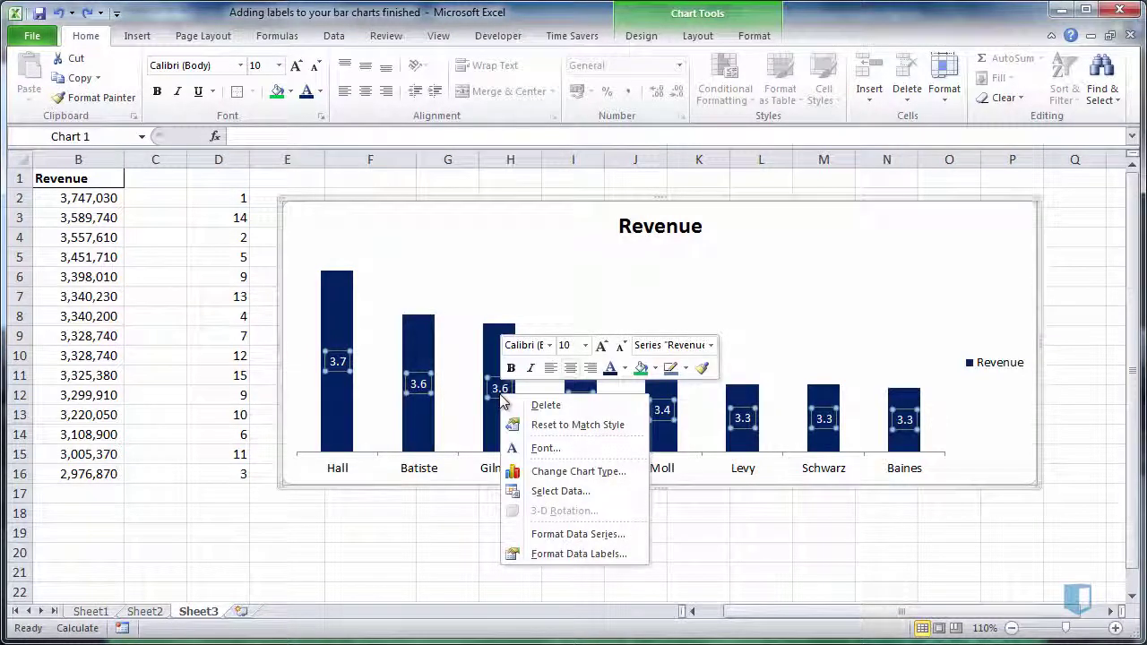
pyautogui.click(579, 553)
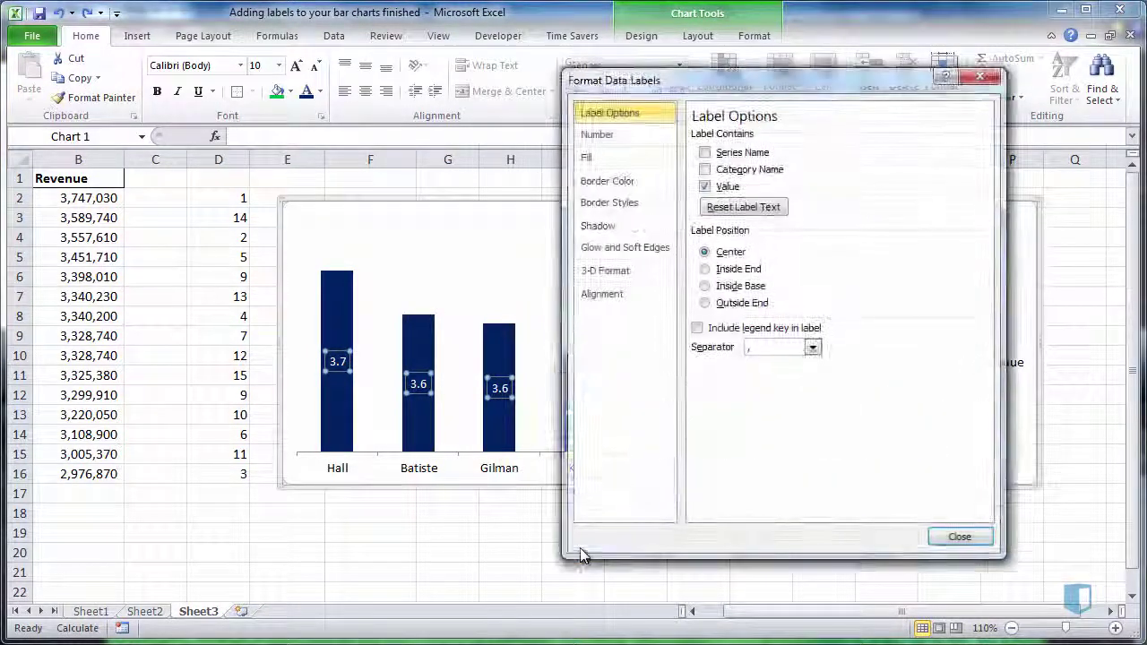
pyautogui.click(705, 303)
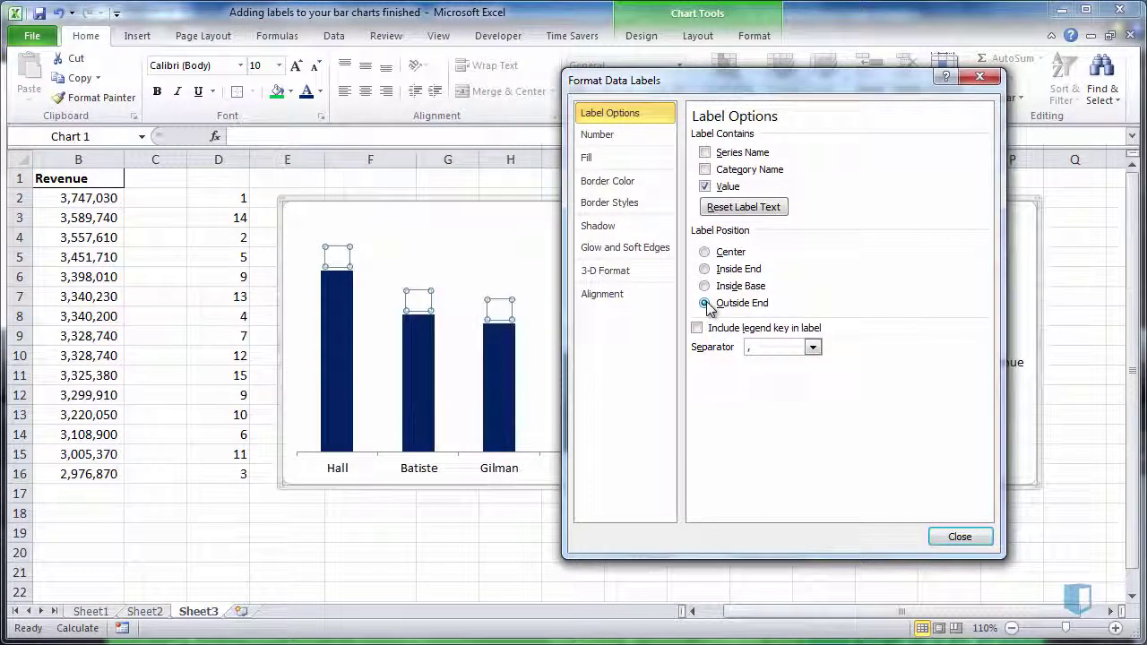
pyautogui.click(959, 536)
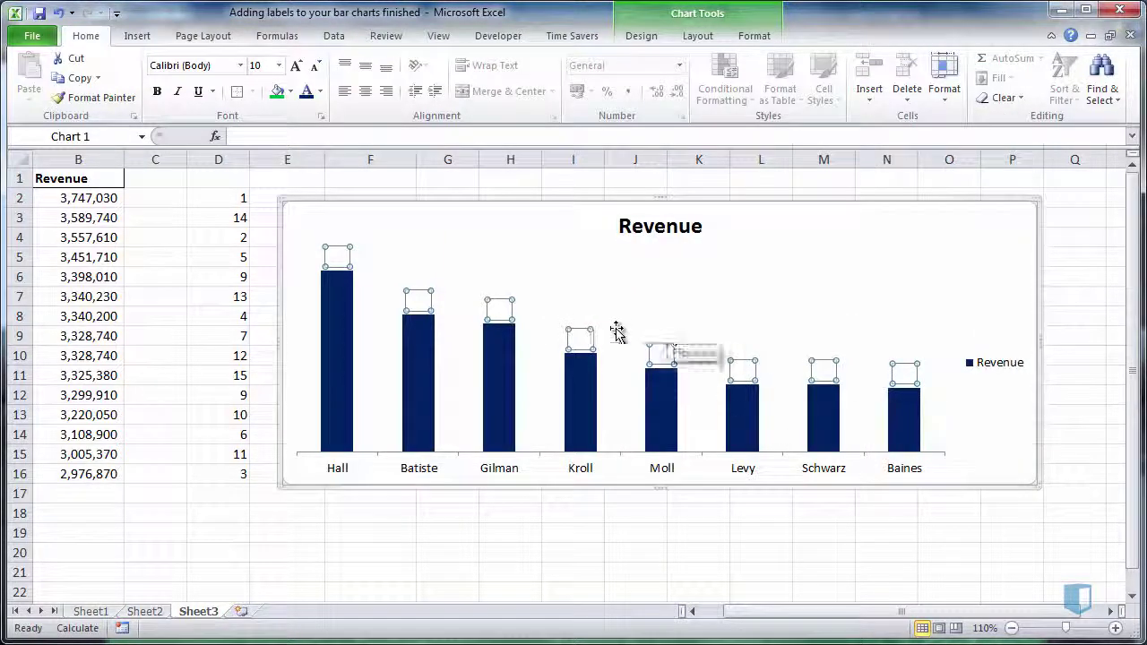
pyautogui.rightClick(578, 340)
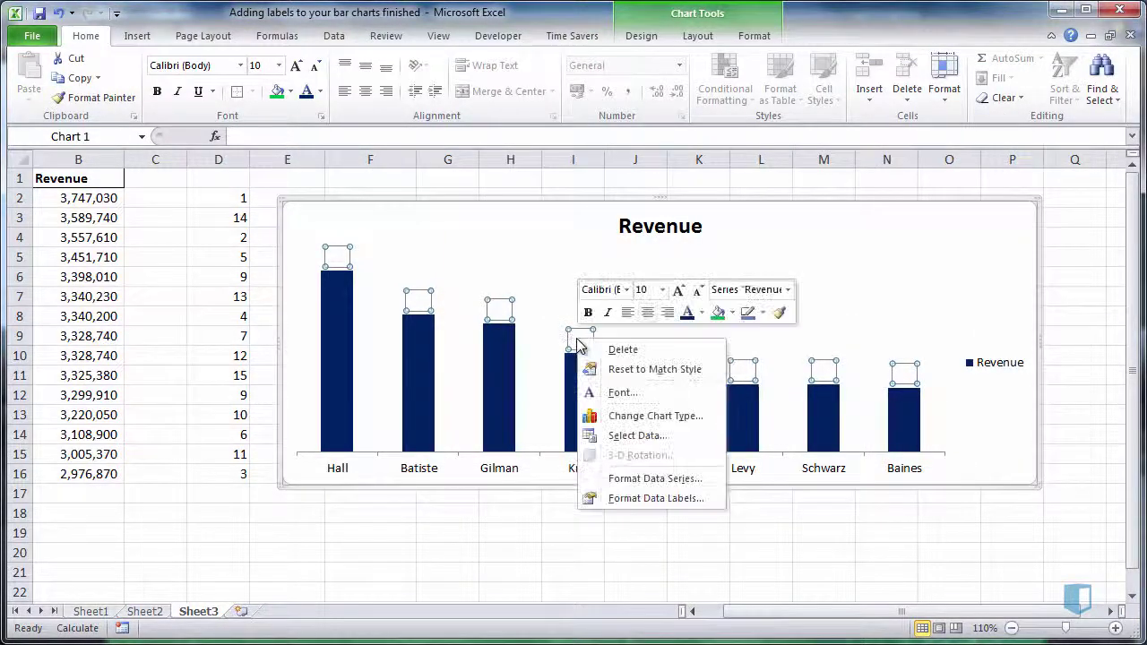
pyautogui.click(688, 316)
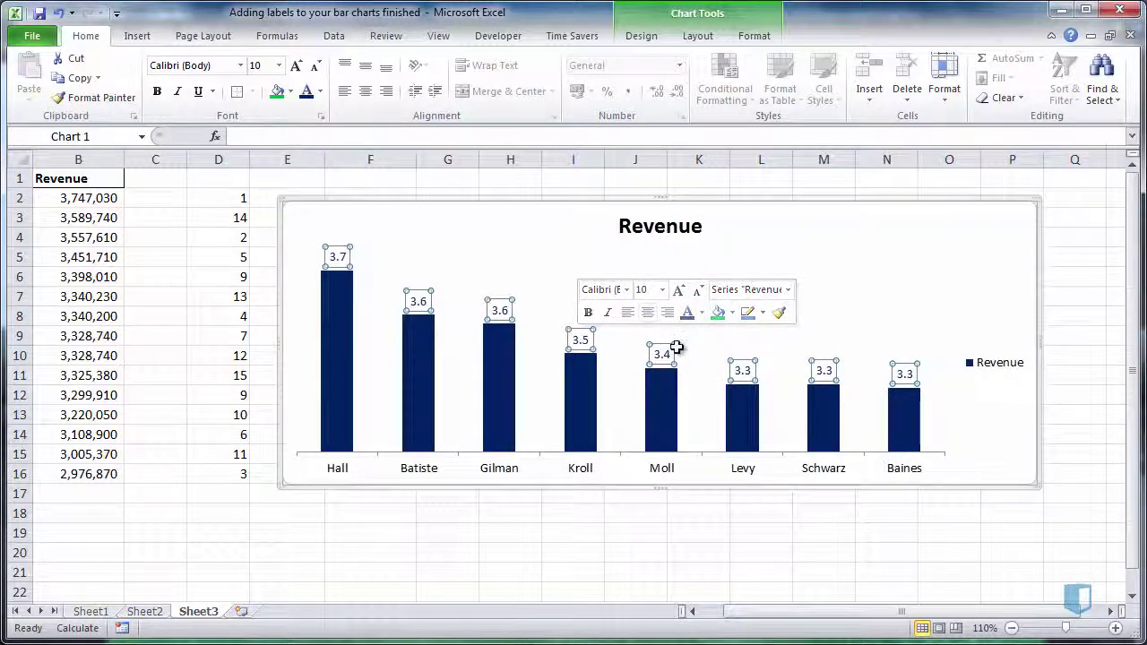
pyautogui.click(634, 515)
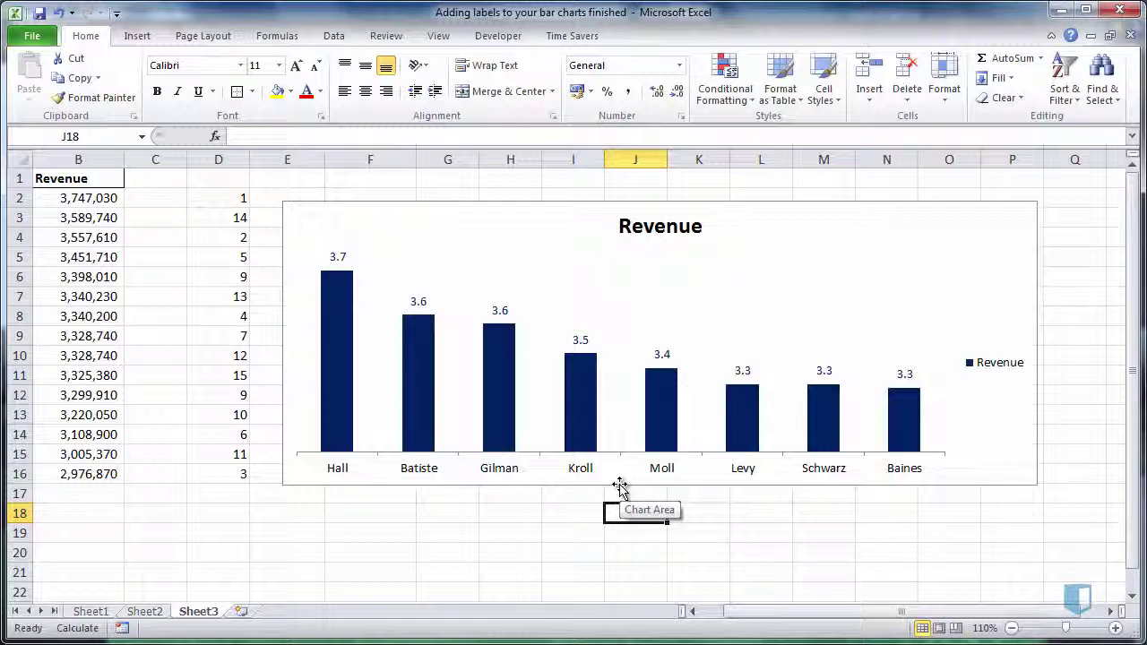
pyautogui.click(620, 487)
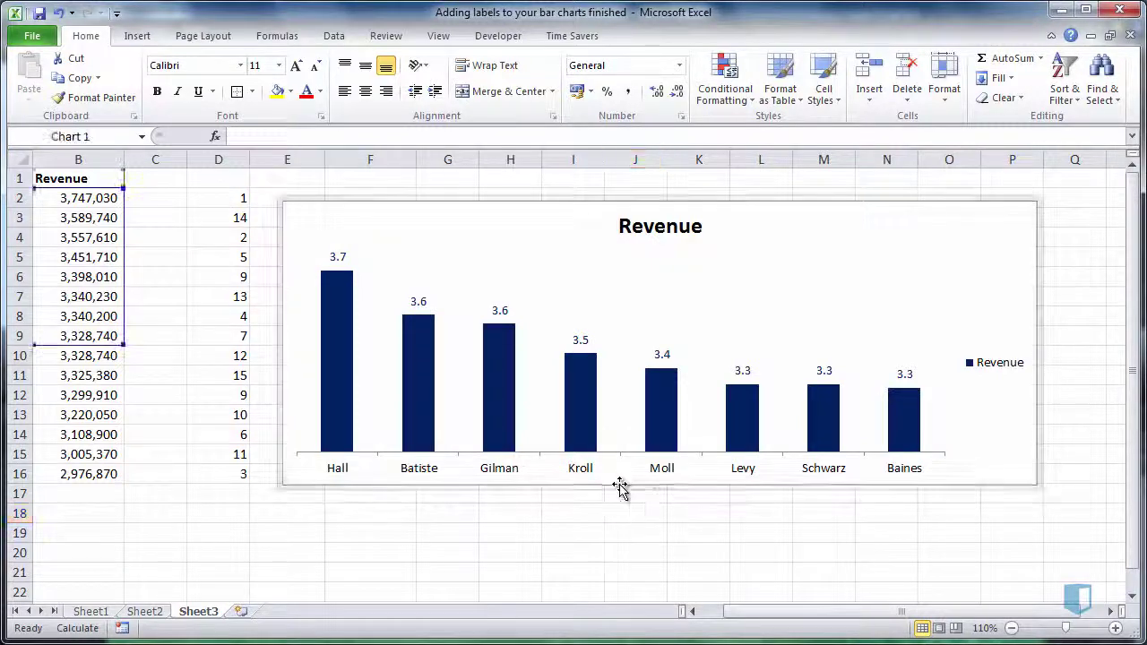
pyautogui.click(903, 380)
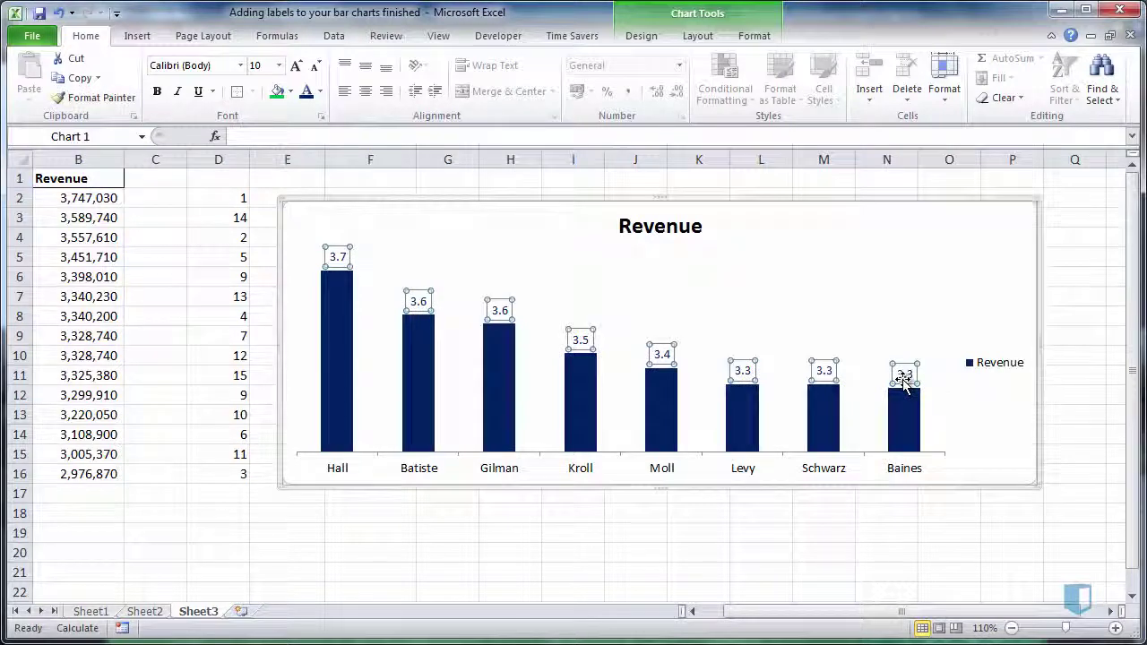
pyautogui.click(903, 380)
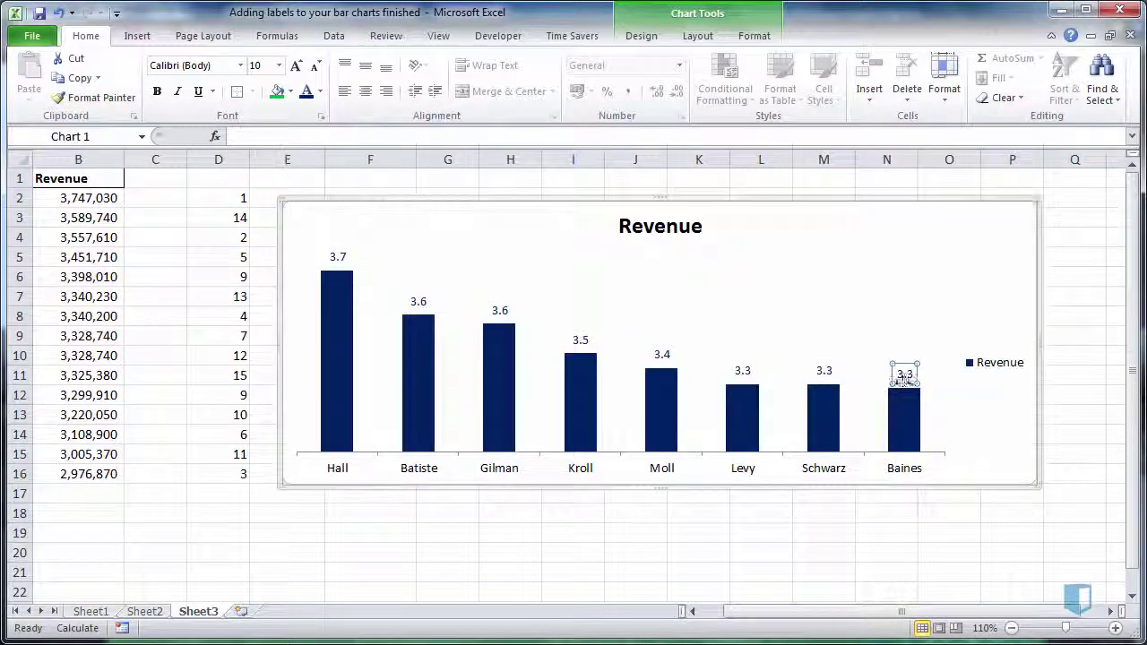
pyautogui.moveTo(901, 373); pyautogui.dragTo(947, 391)
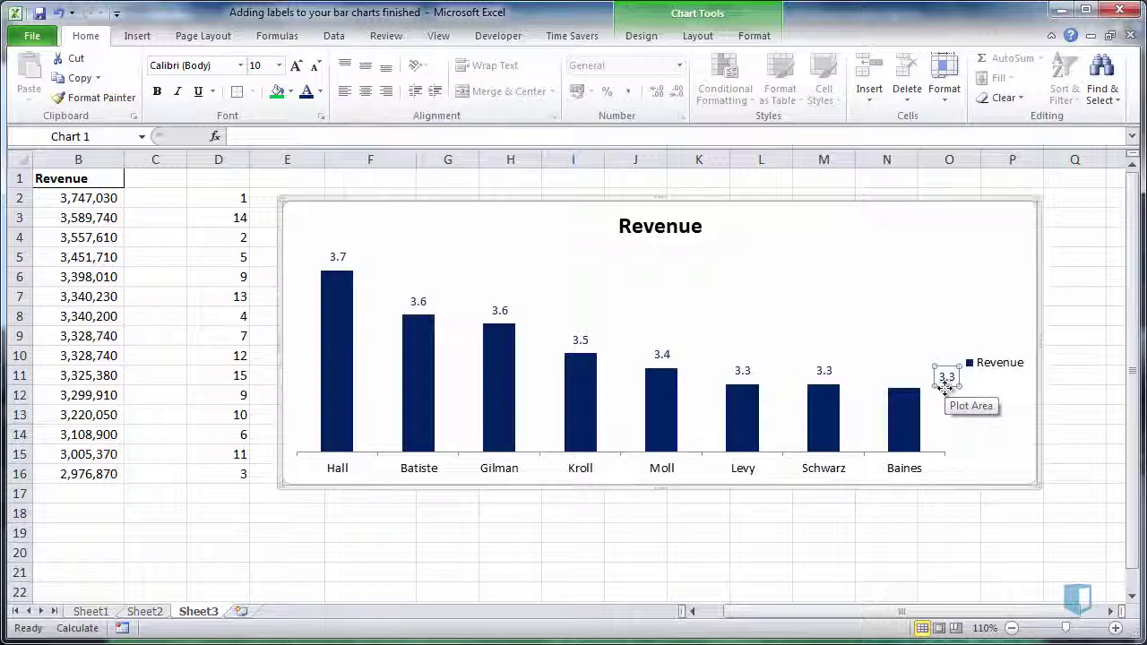
pyautogui.hotkey('ctrl', 'z')
pyautogui.hotkey('ctrl', 'z')
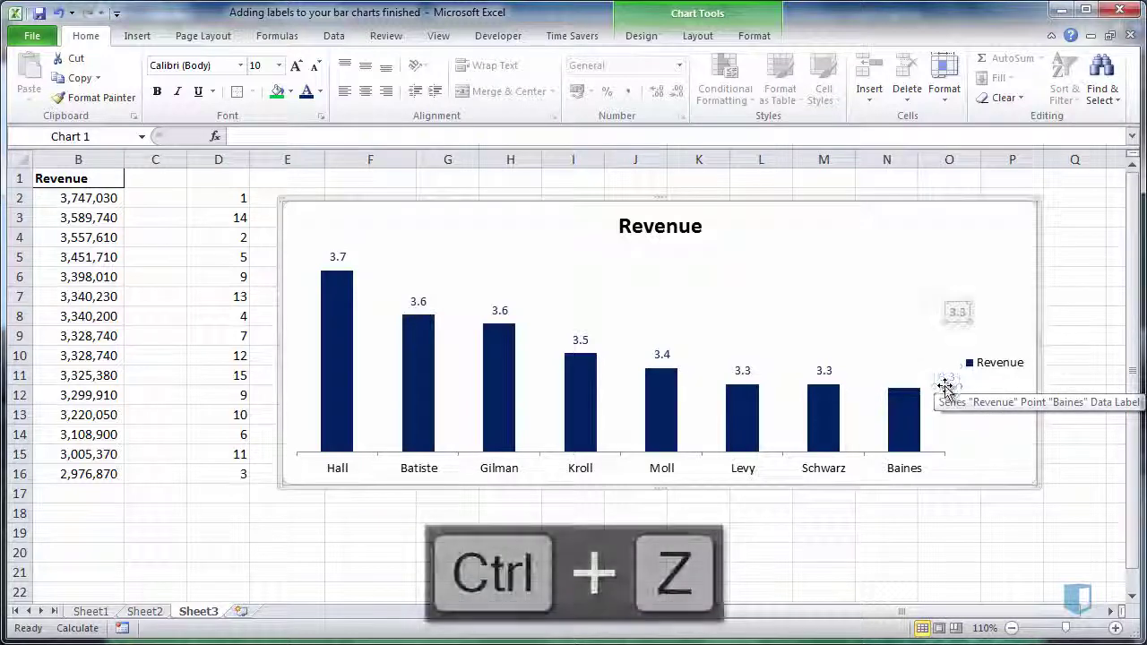